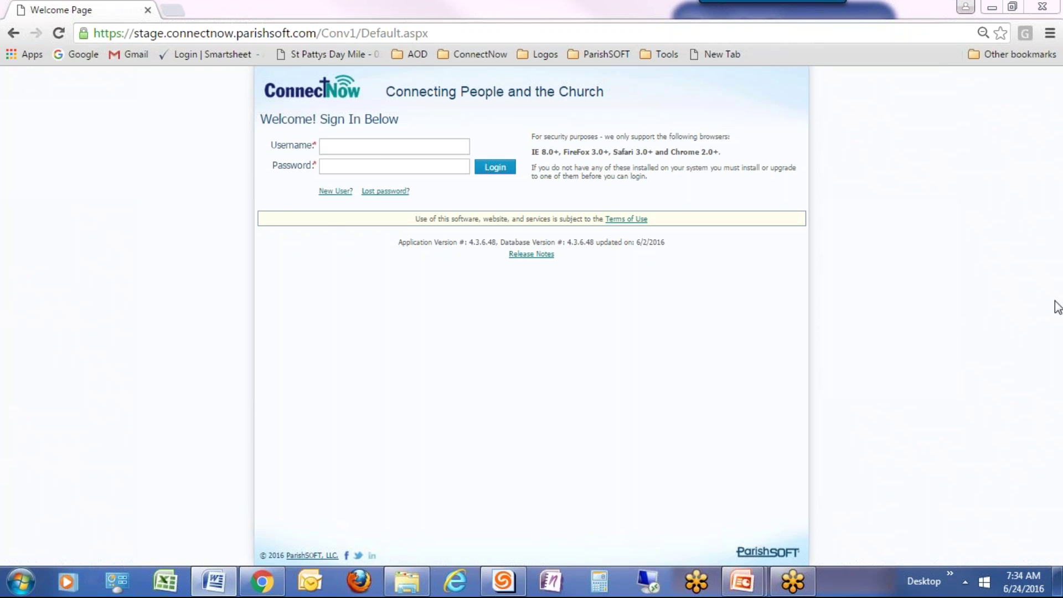
Sign in to ConnectNow with the staff account's username and password.
click(343, 147)
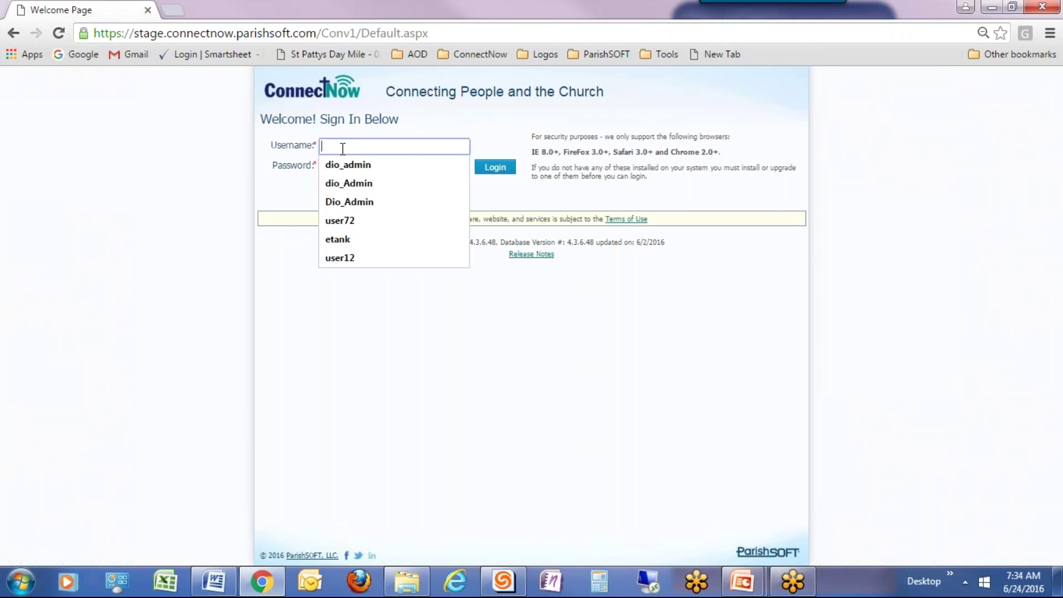
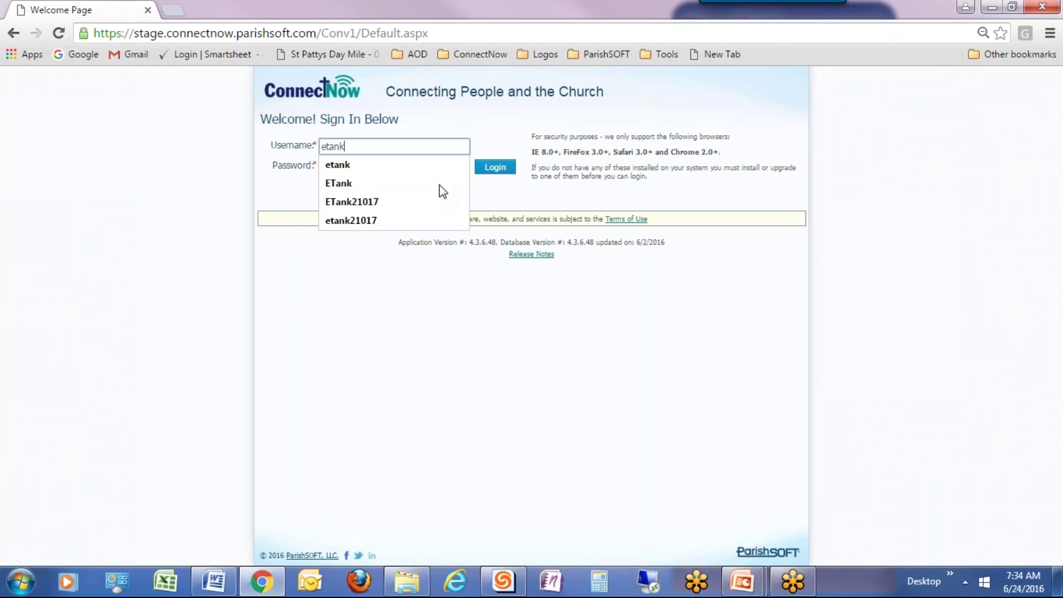
key(Tab)
text(******)
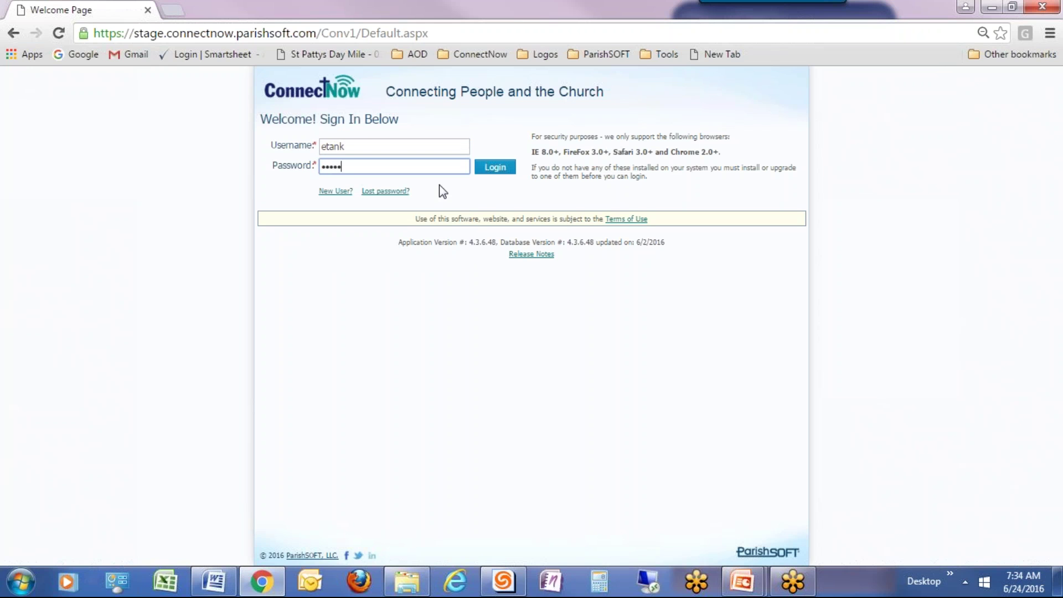
click(495, 168)
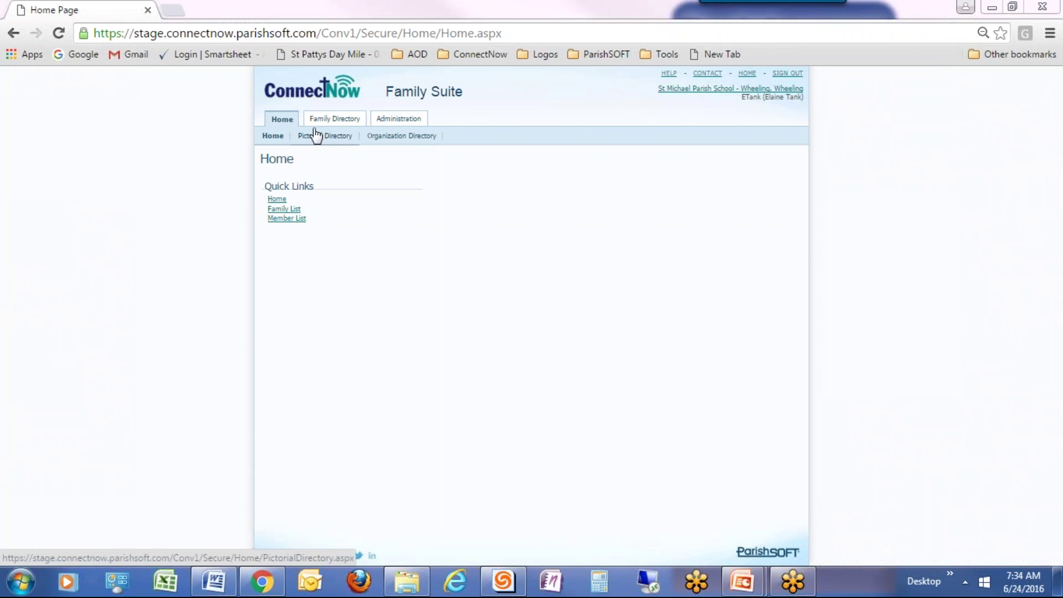
Open the Family Directory's Family List showing all 331 families.
click(337, 123)
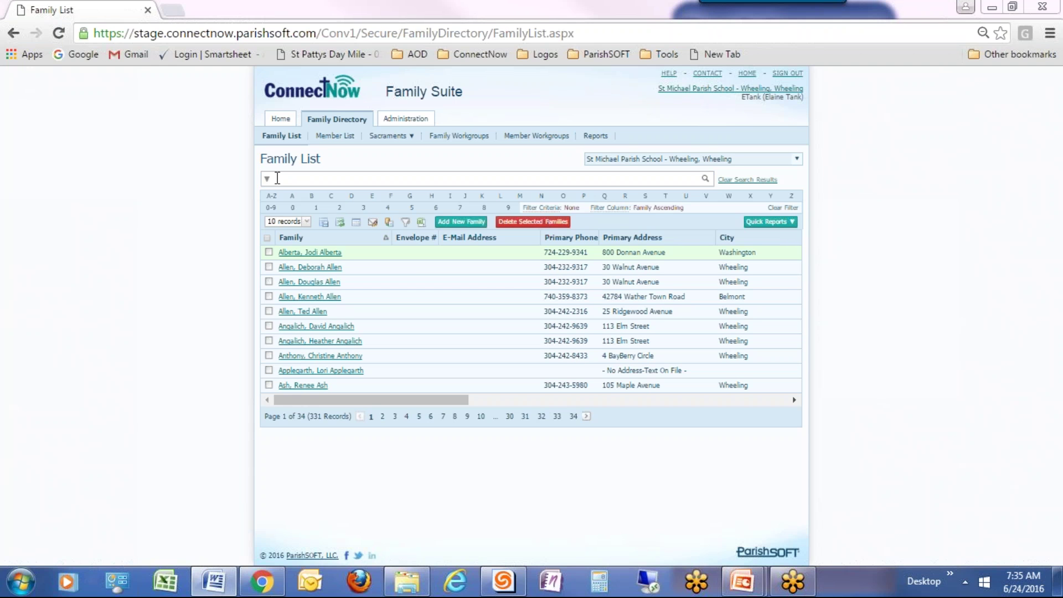
click(279, 180)
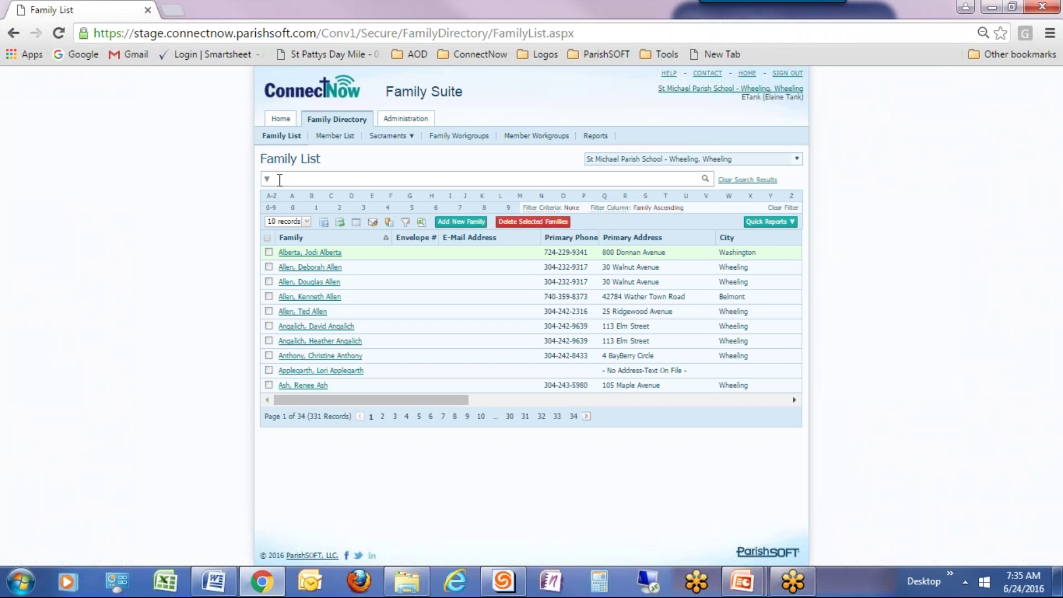
click(279, 180)
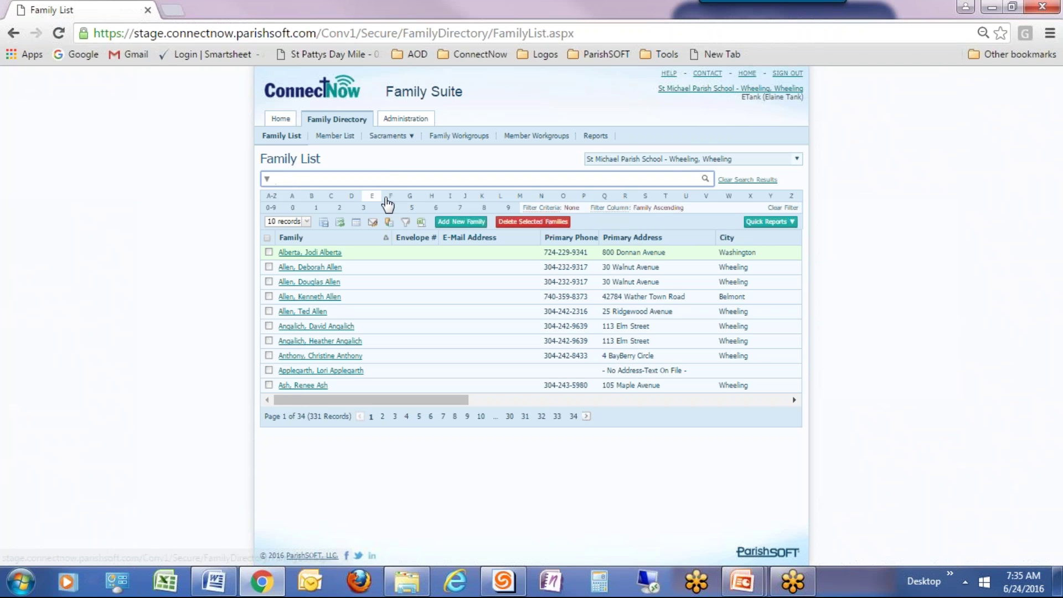
click(391, 197)
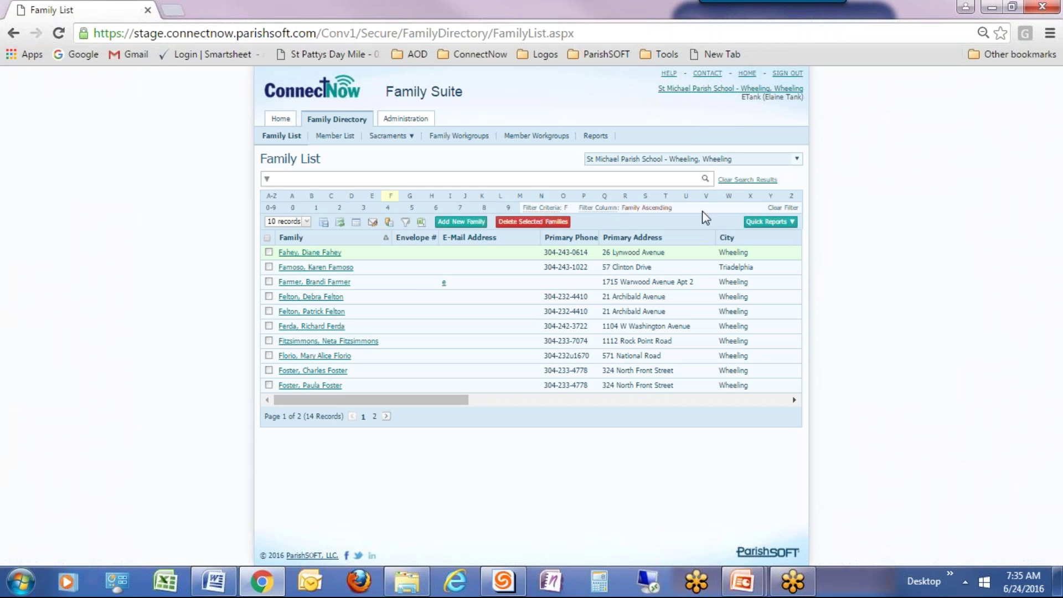
click(783, 208)
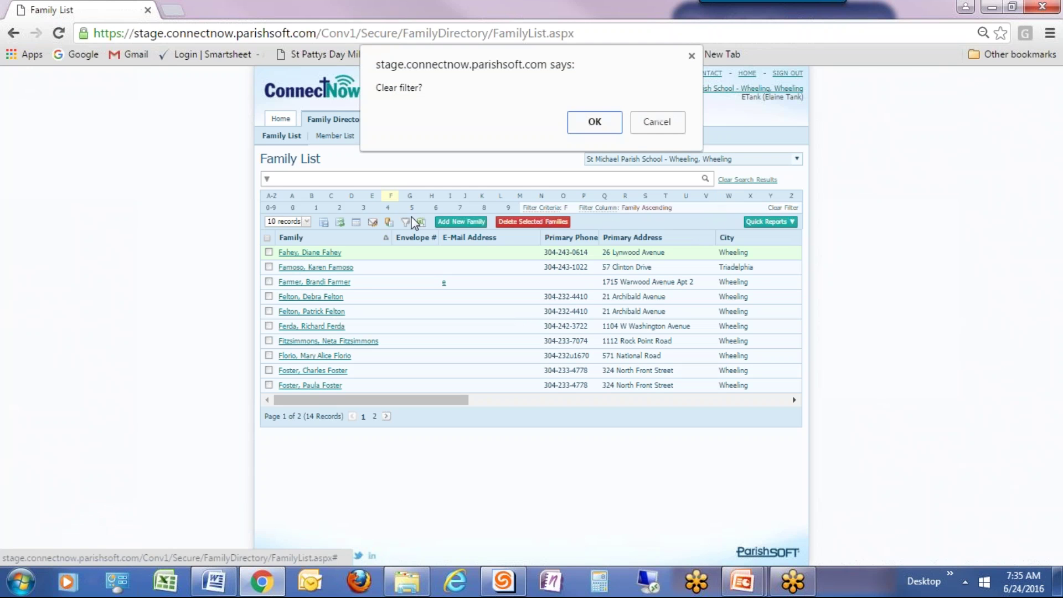
click(594, 123)
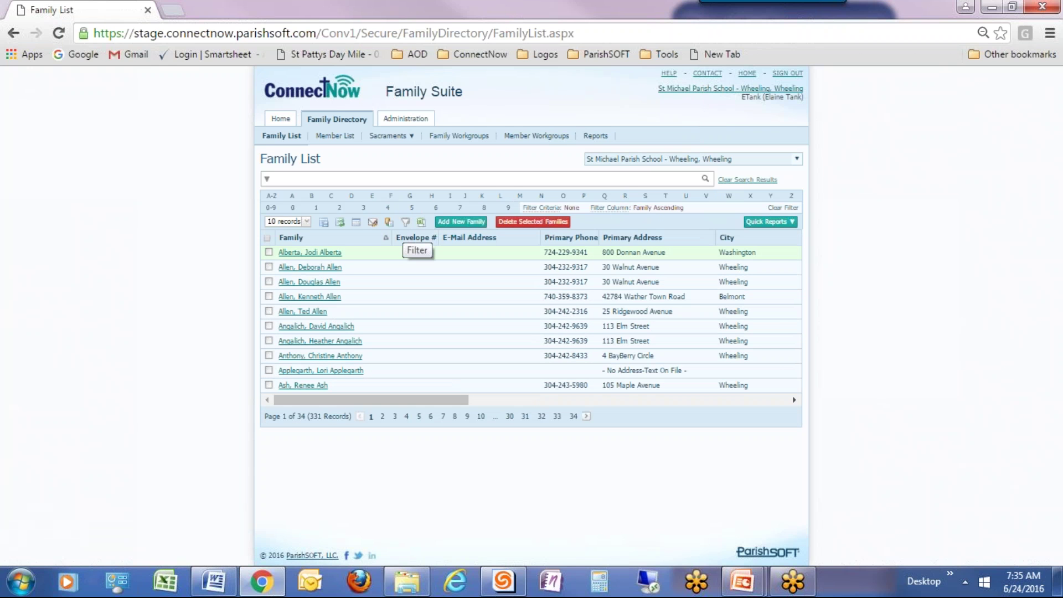
click(406, 225)
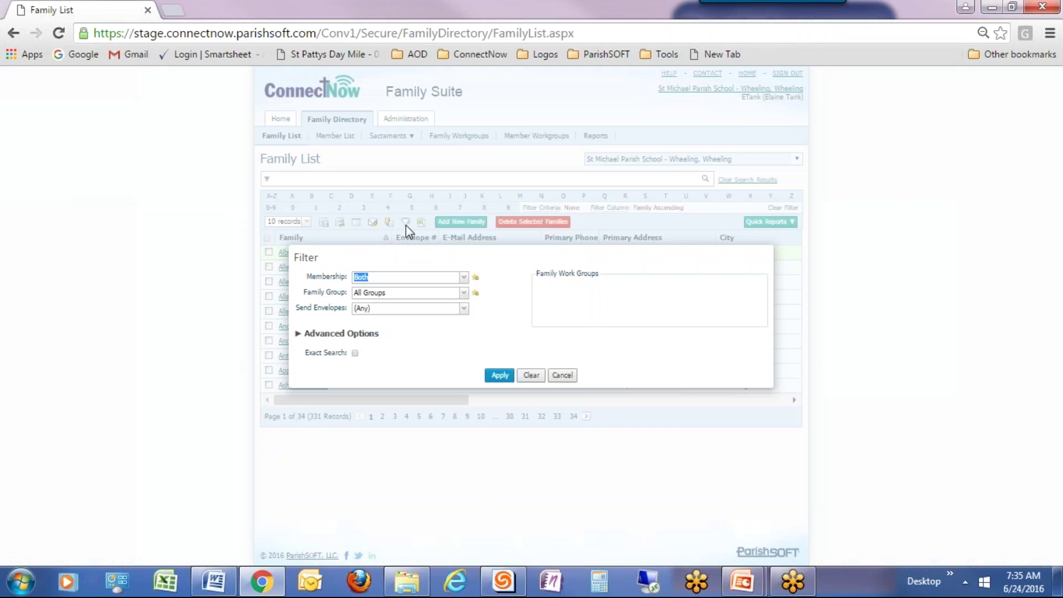
click(340, 333)
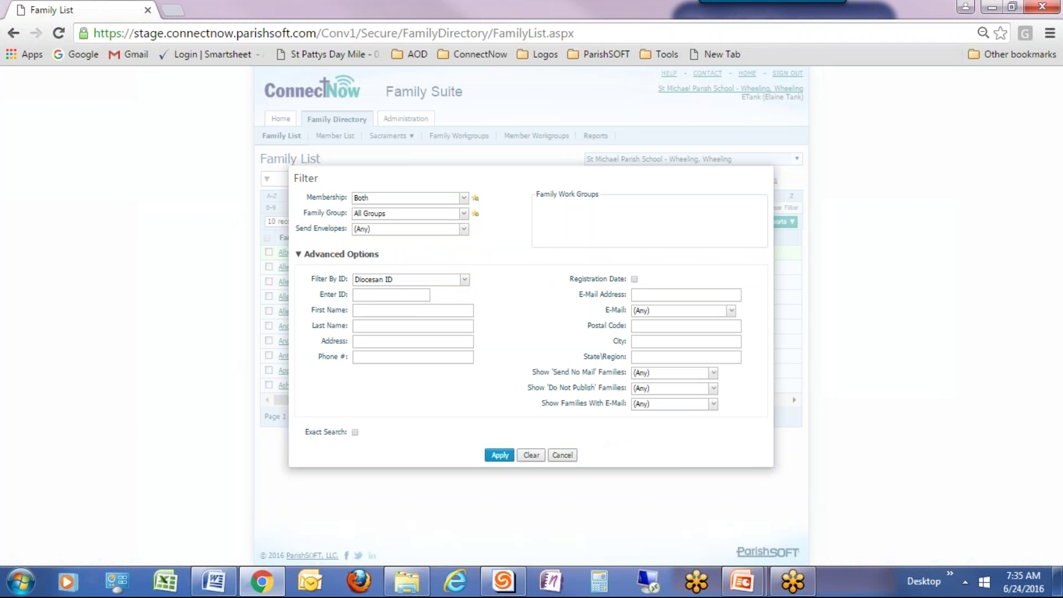
click(360, 326)
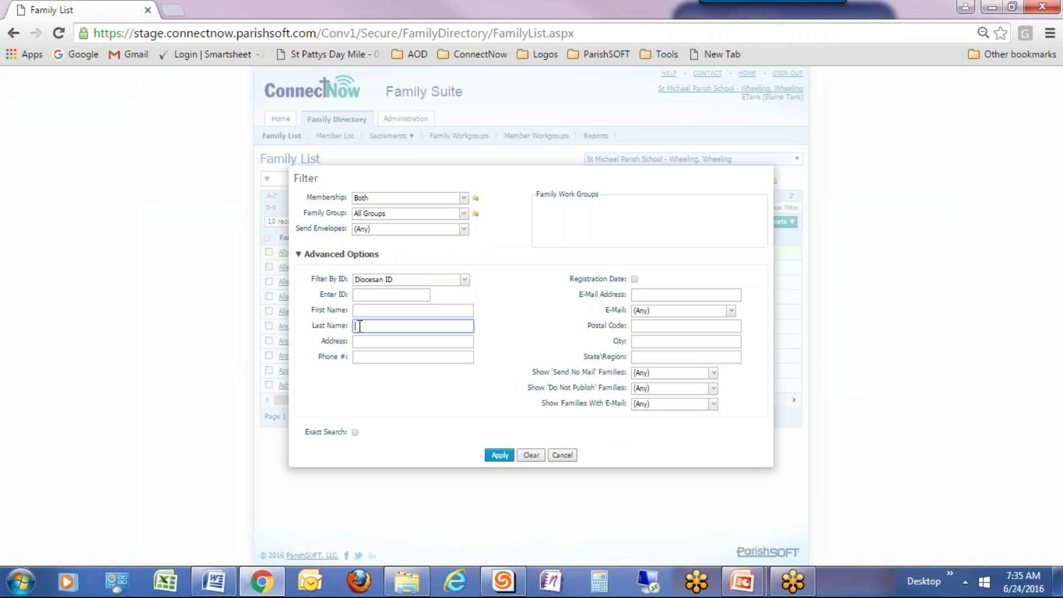
text(Baker)
click(497, 457)
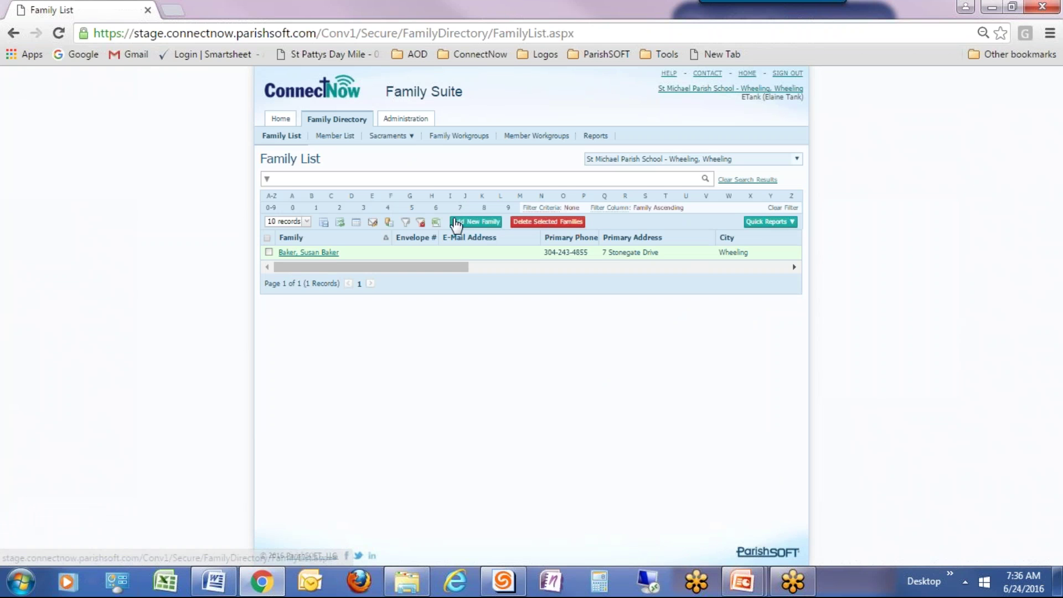
click(422, 223)
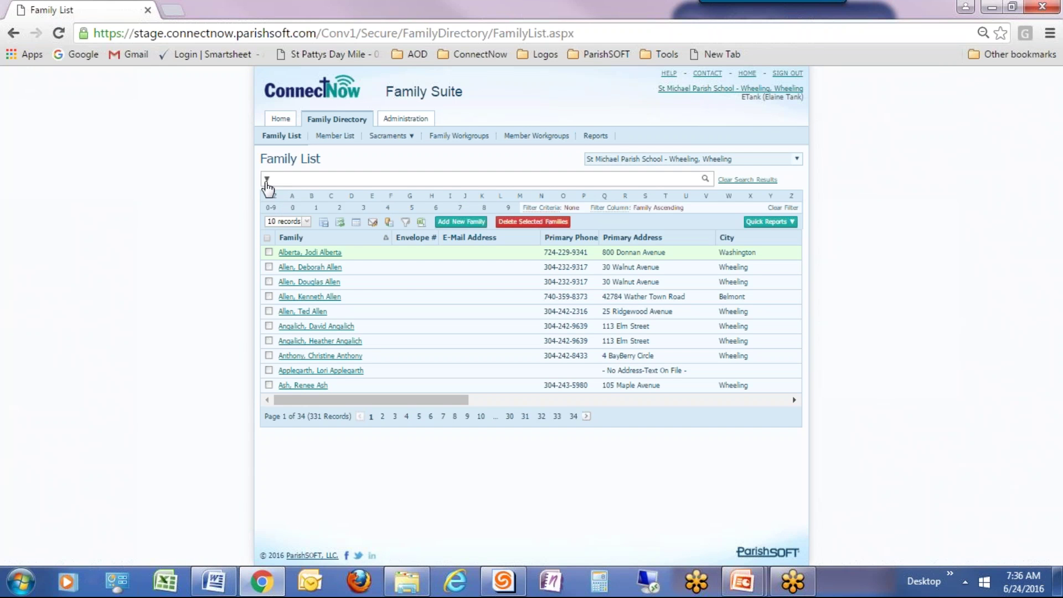
Search the Family List by a surname, narrowing it to 9 matching families.
click(267, 180)
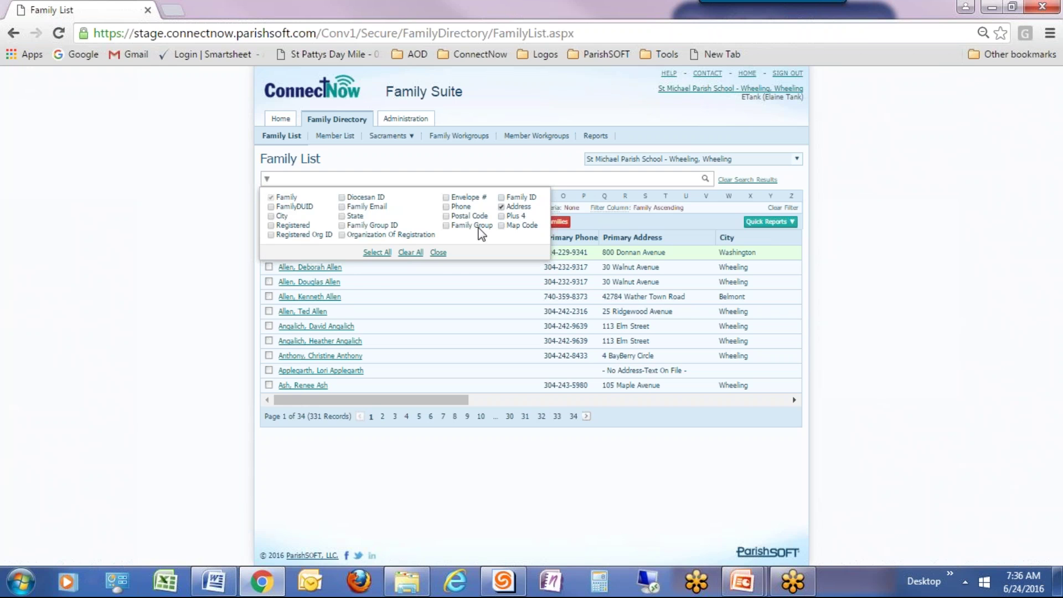
click(439, 253)
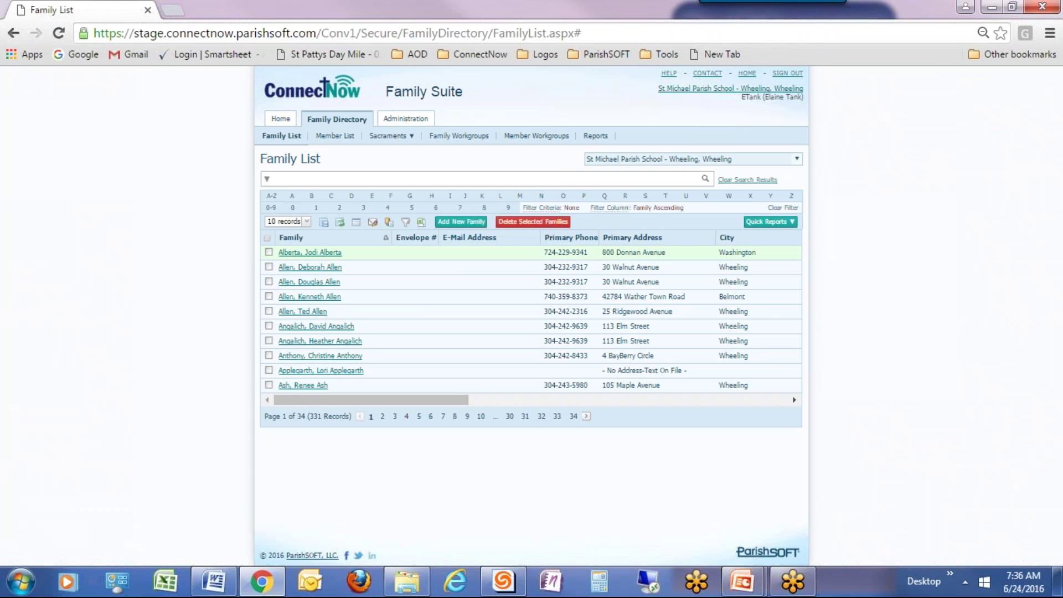
click(369, 178)
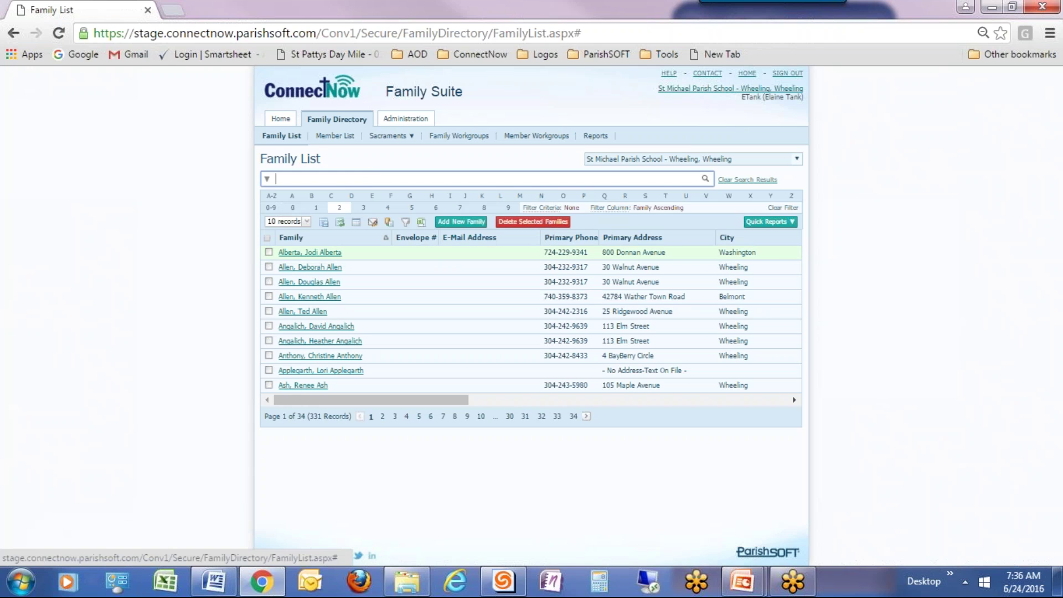
text(Ash)
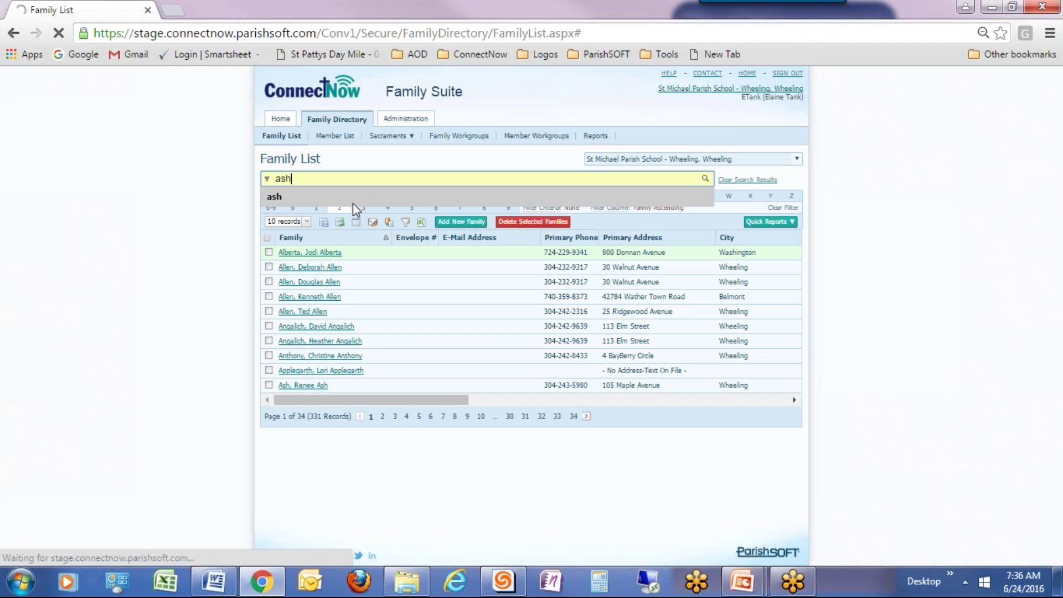
click(353, 202)
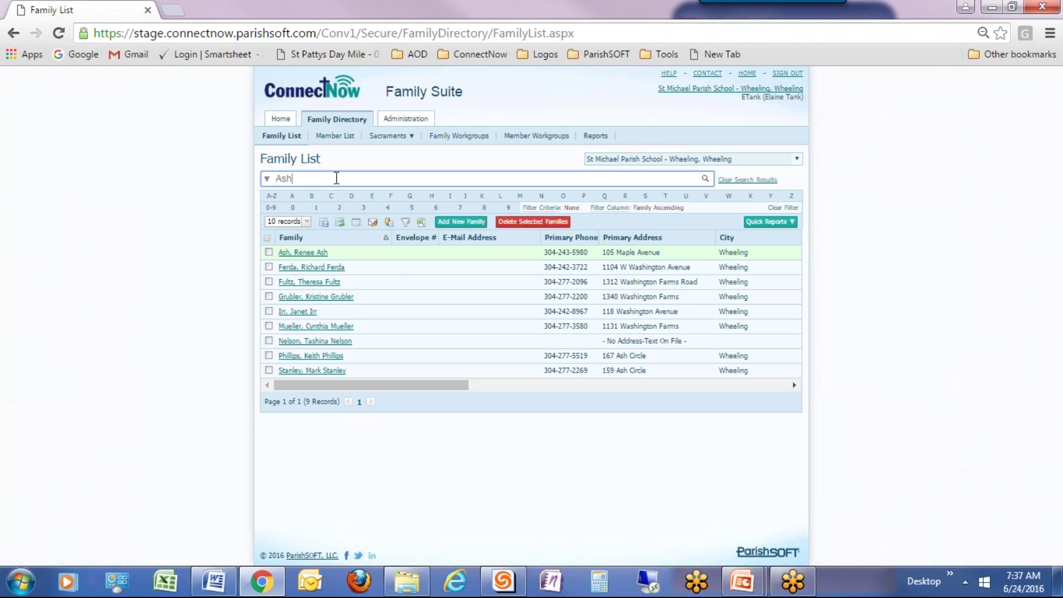
Search for the new staff member's surname, find no family, then clear the search.
drag(336, 179, 273, 178)
text(Stanton)
key(Return)
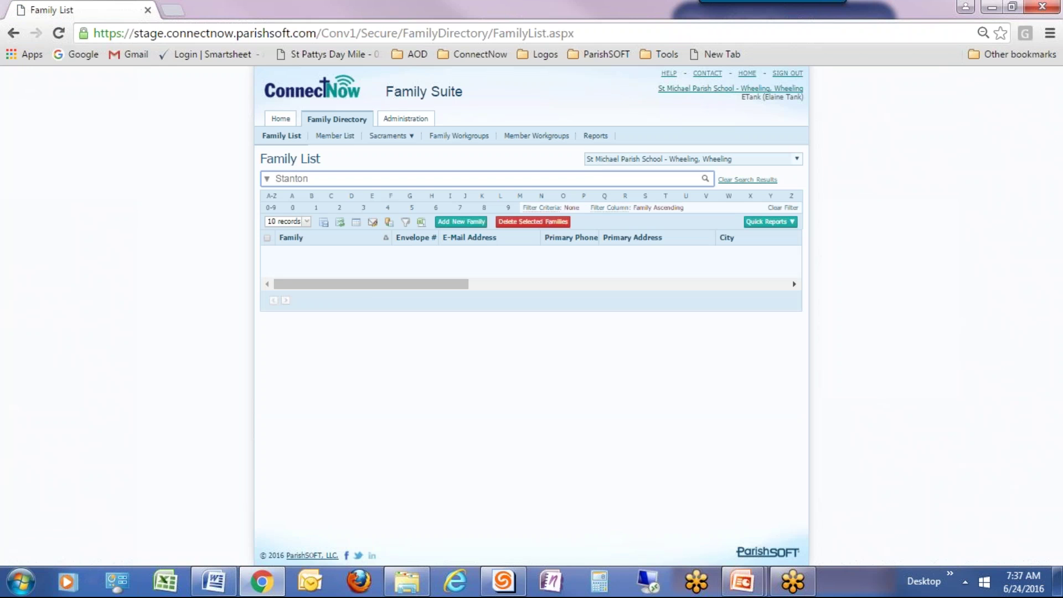
click(763, 186)
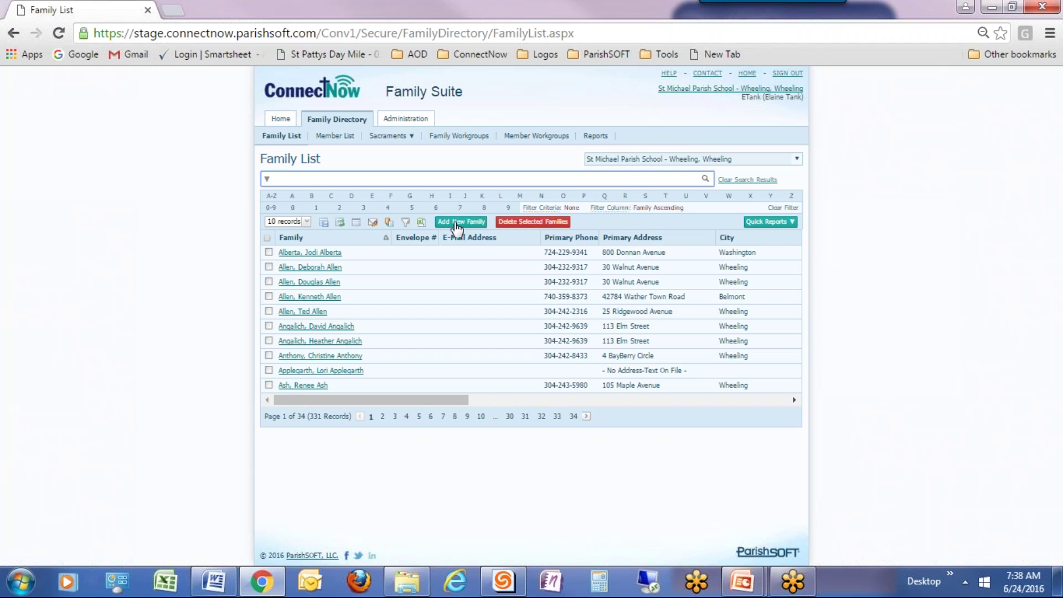
Start a new family and enter the staff member's surname in Find Family, fixing a typo.
click(451, 224)
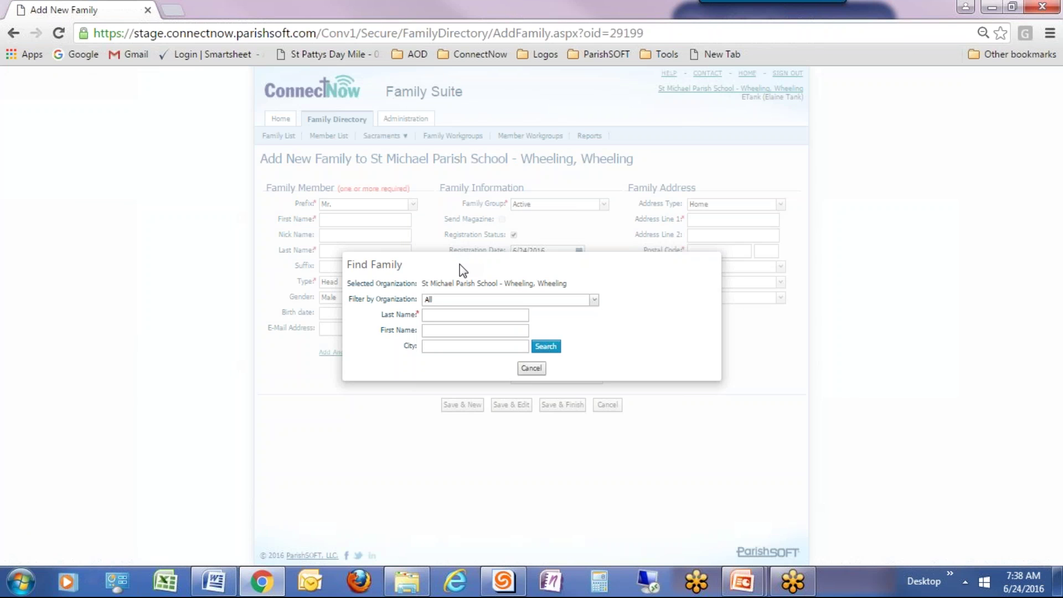
click(450, 317)
text(St)
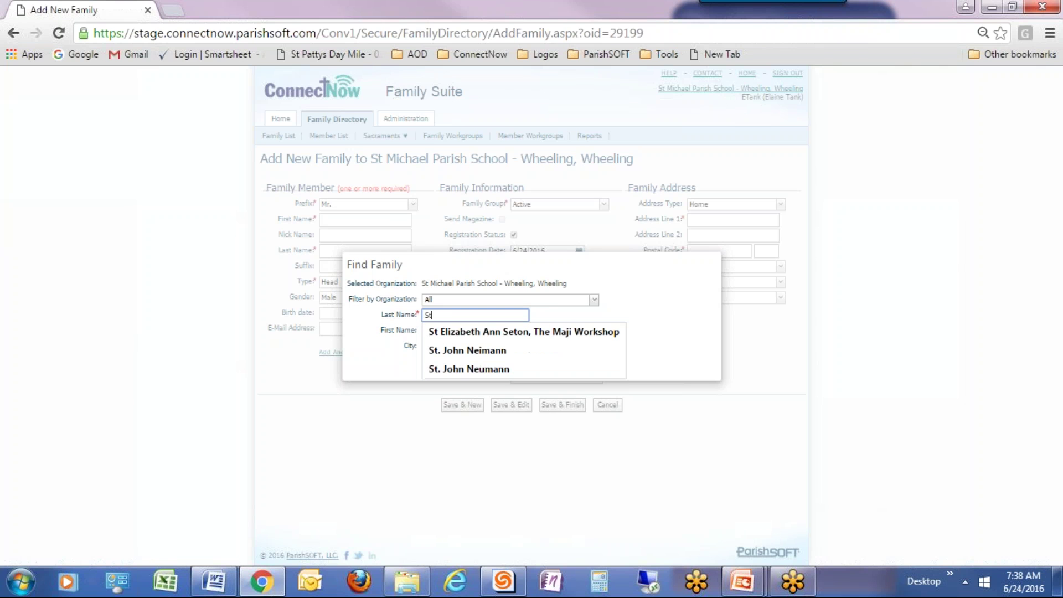
text(aton)
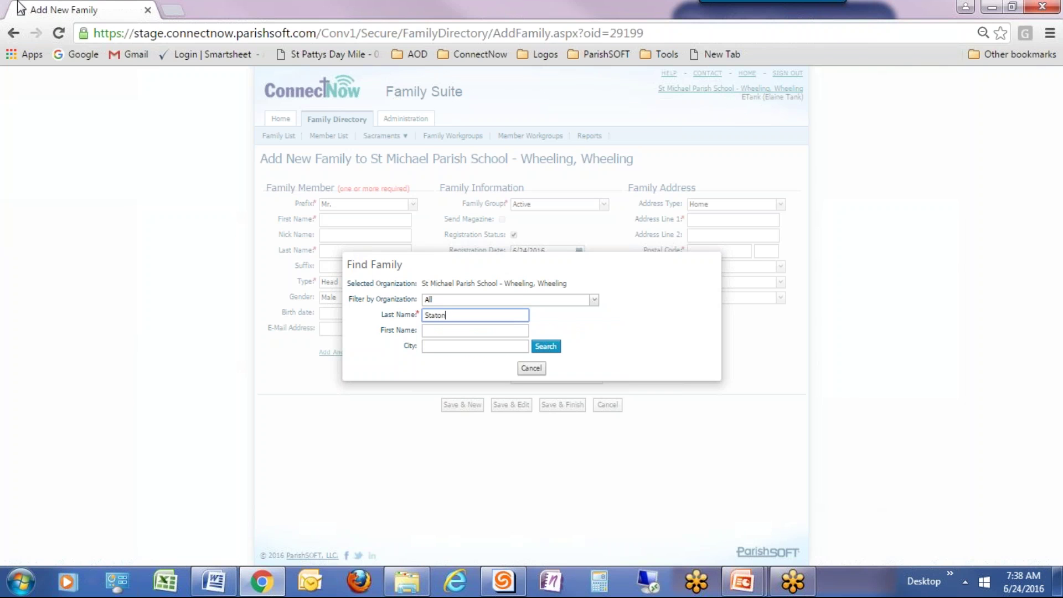
key(BackSpace)
key(BackSpace)
text(nton)
Search families by surname and first initial, find no match, and start a new family.
click(558, 349)
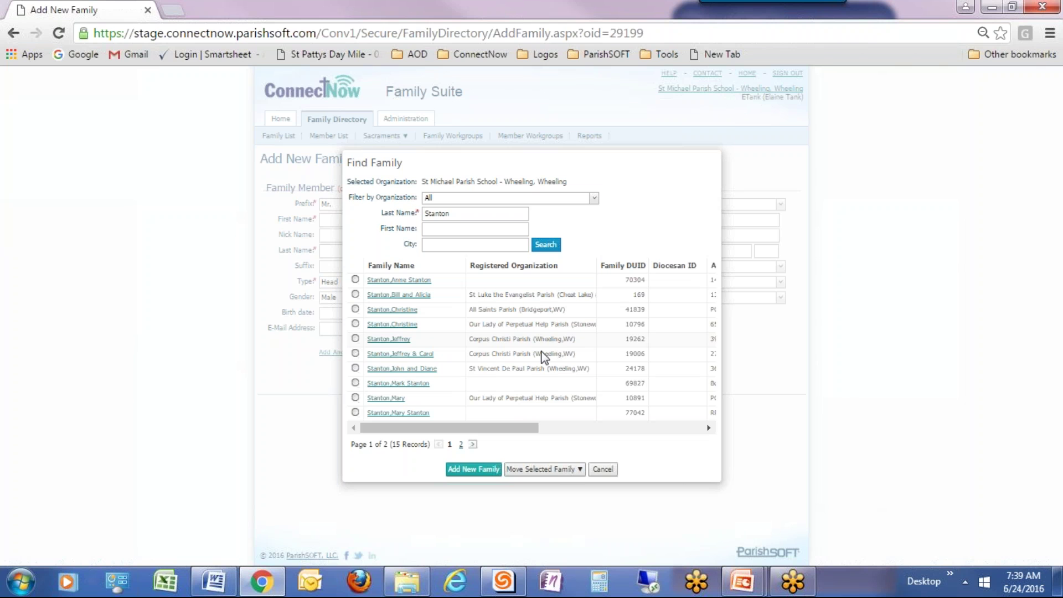
click(474, 444)
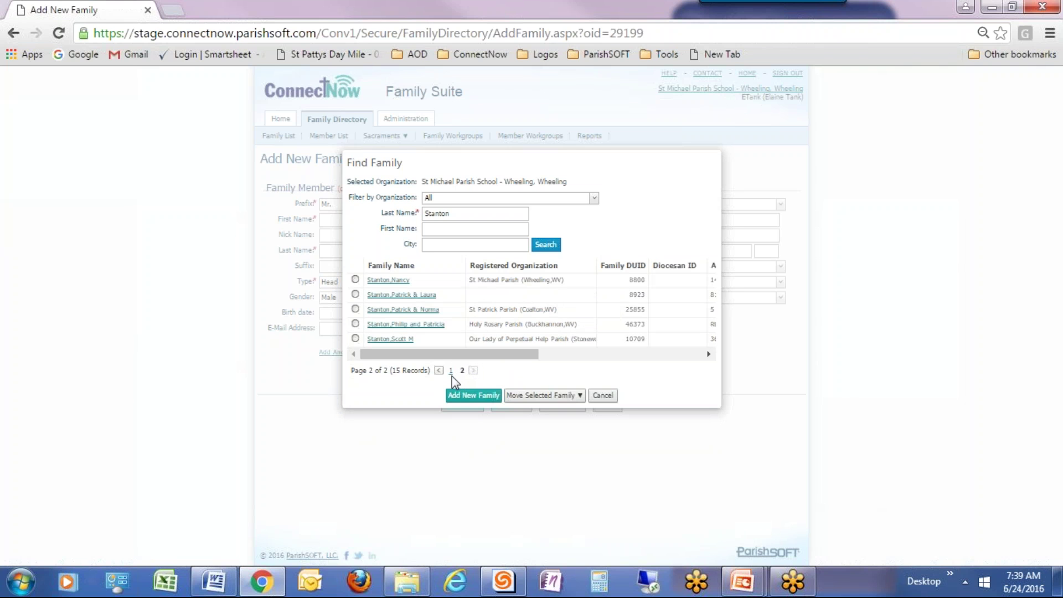
click(433, 225)
text(C)
click(540, 246)
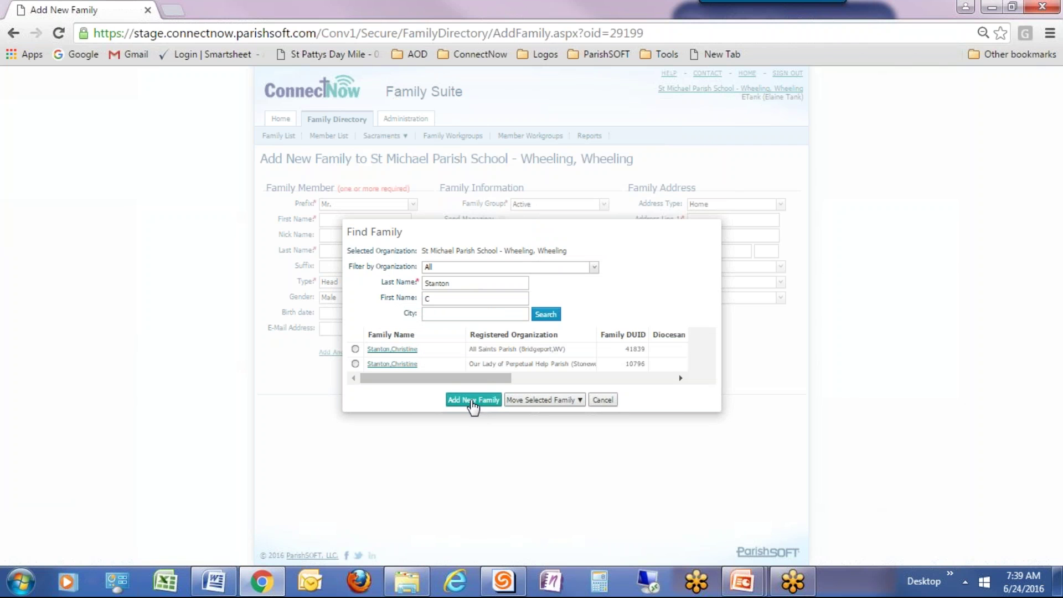
click(473, 400)
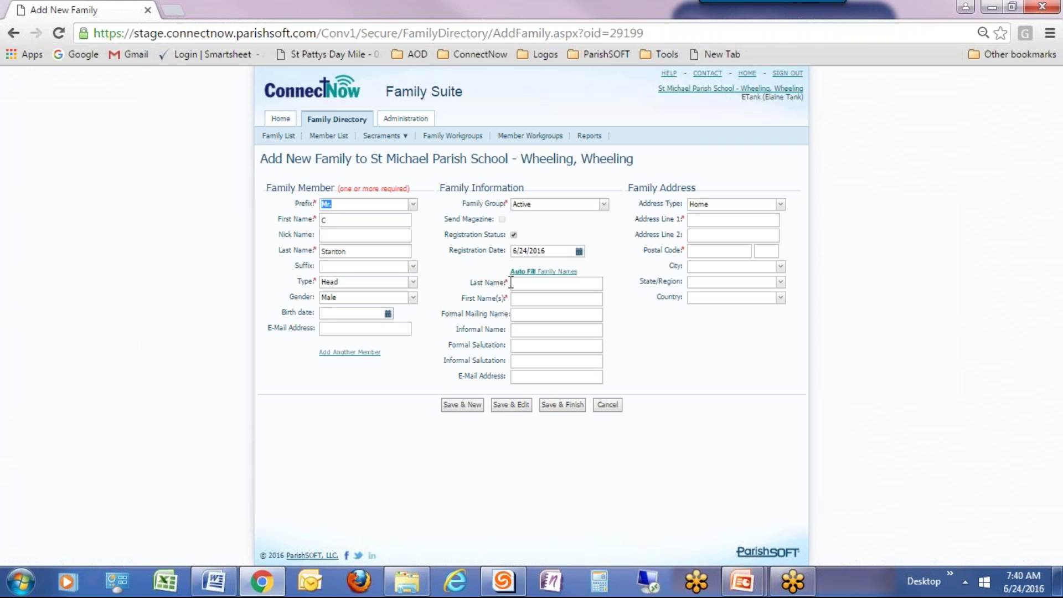
Complete the head's first name, keep the prefix Mr., and untick Registration Status.
click(332, 221)
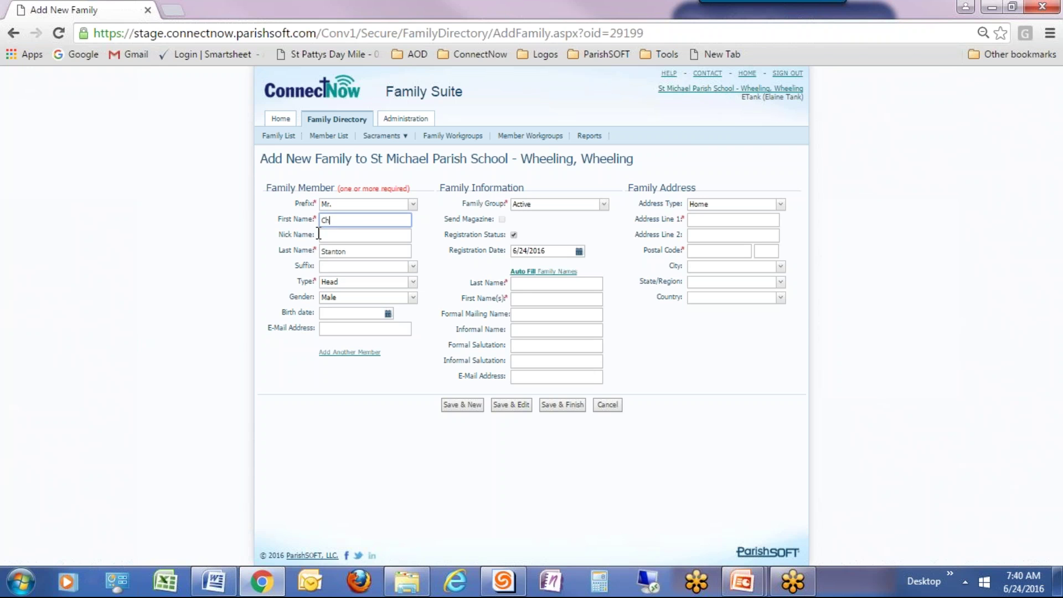
click(413, 204)
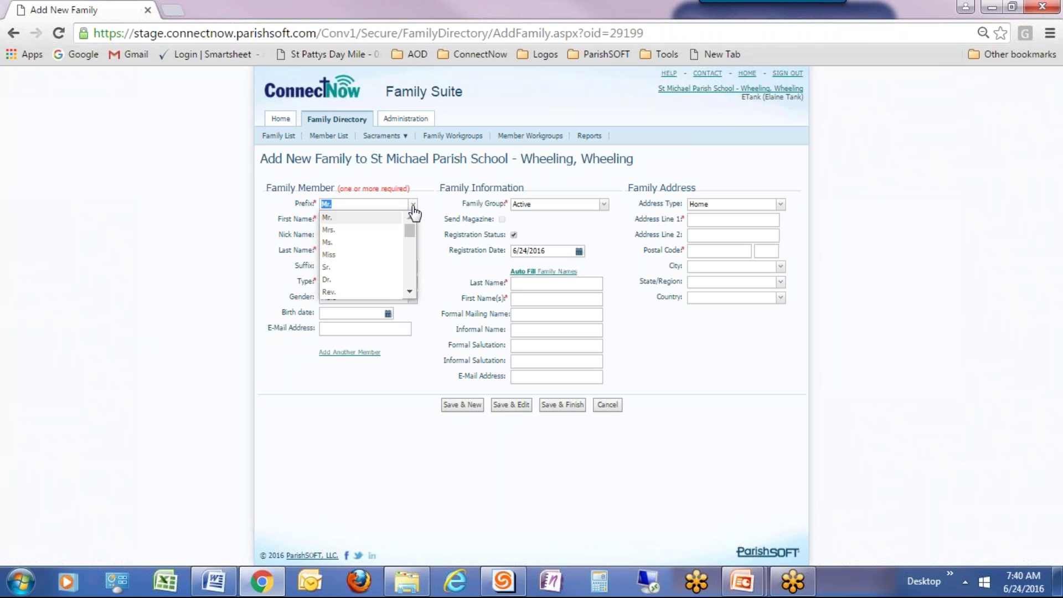
click(413, 205)
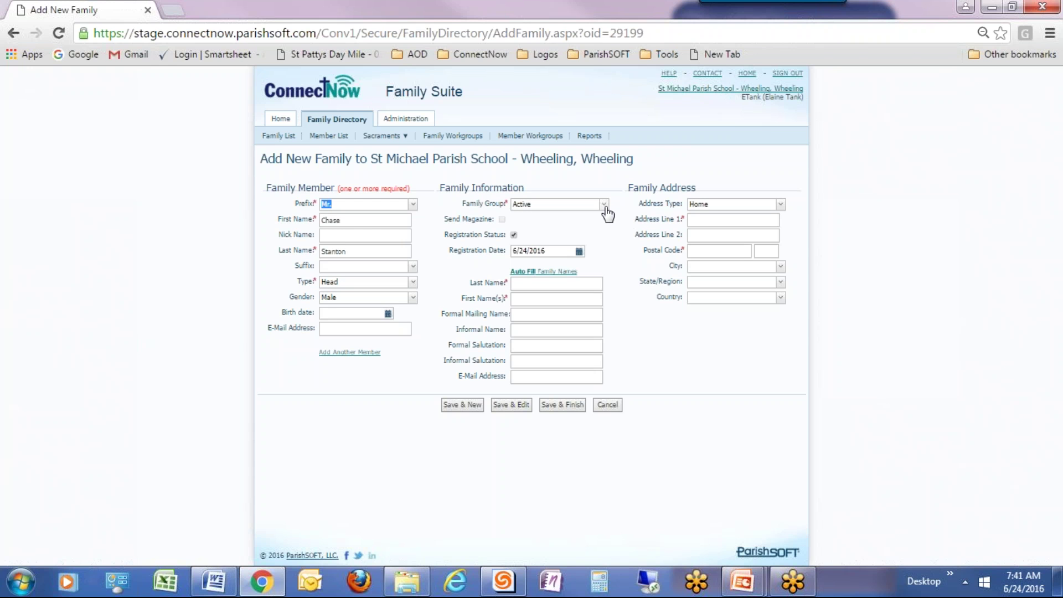
click(513, 238)
Enter the home street address and postal code, confirm the city, and keep Address Type Home.
click(708, 220)
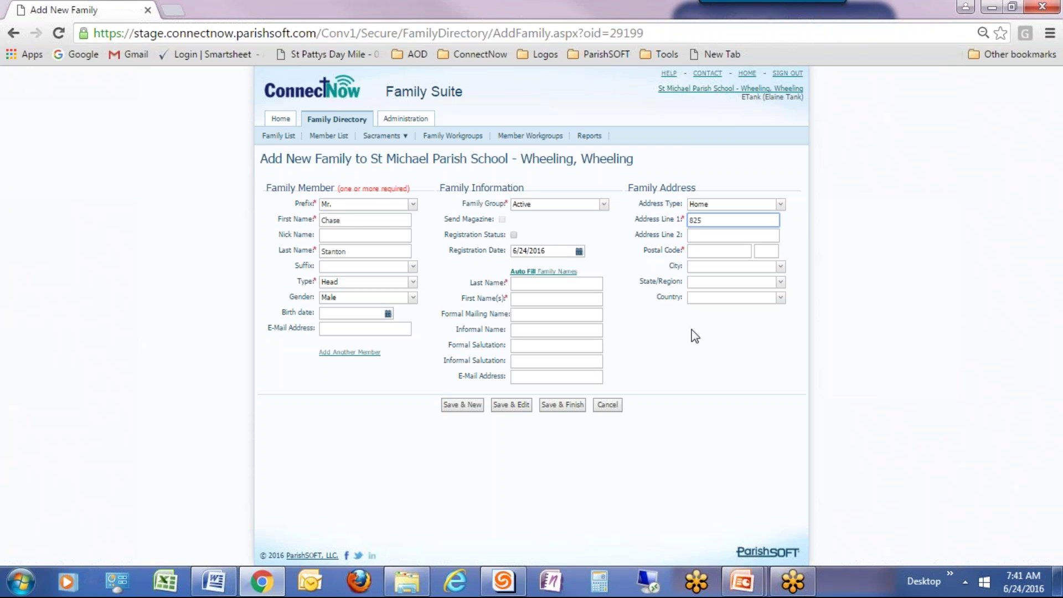
click(694, 253)
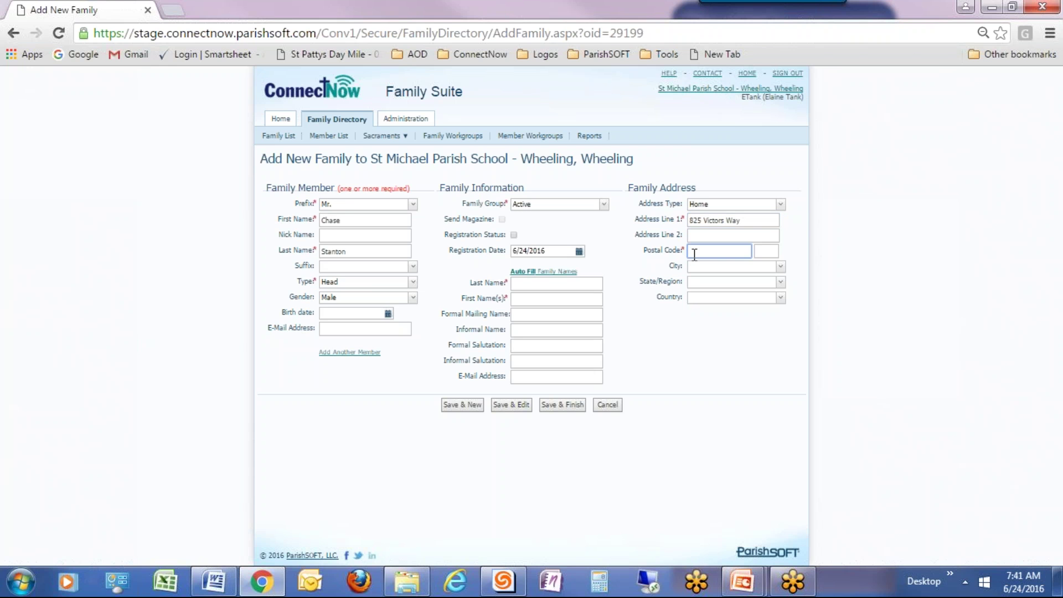
text(48108)
key(Tab)
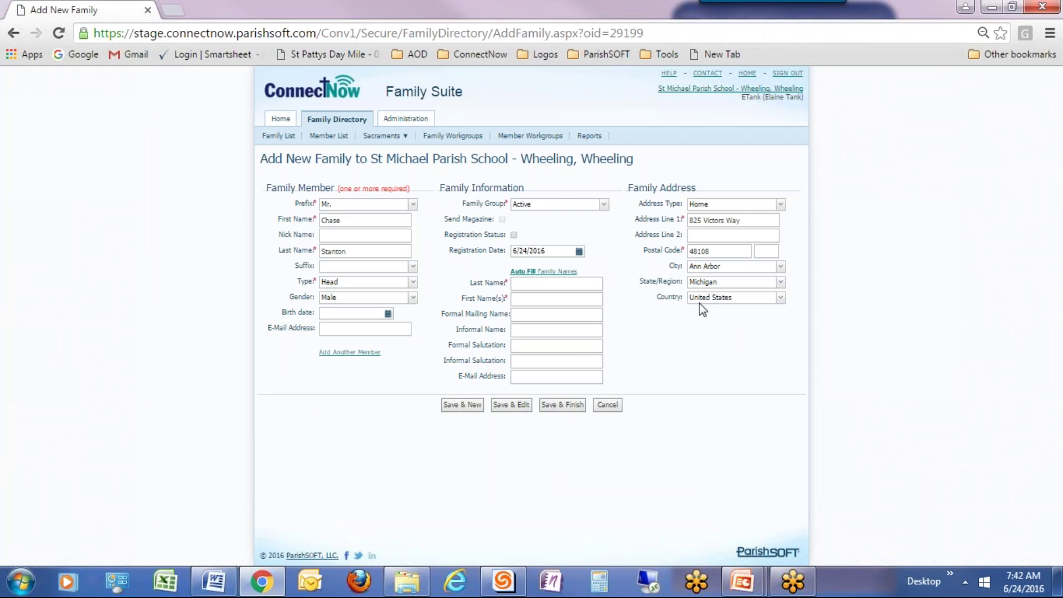
click(781, 267)
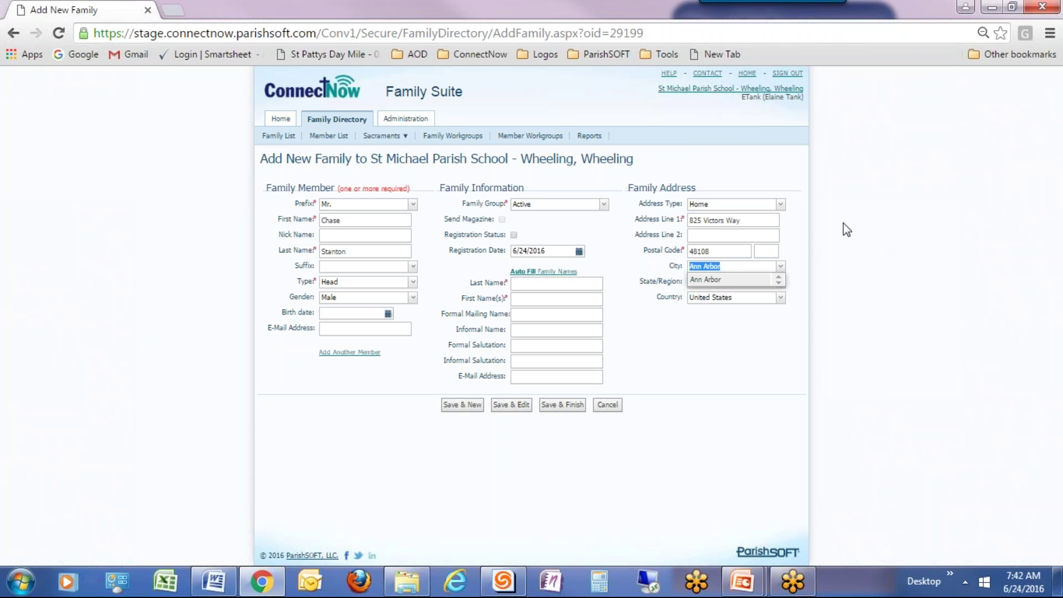
click(780, 207)
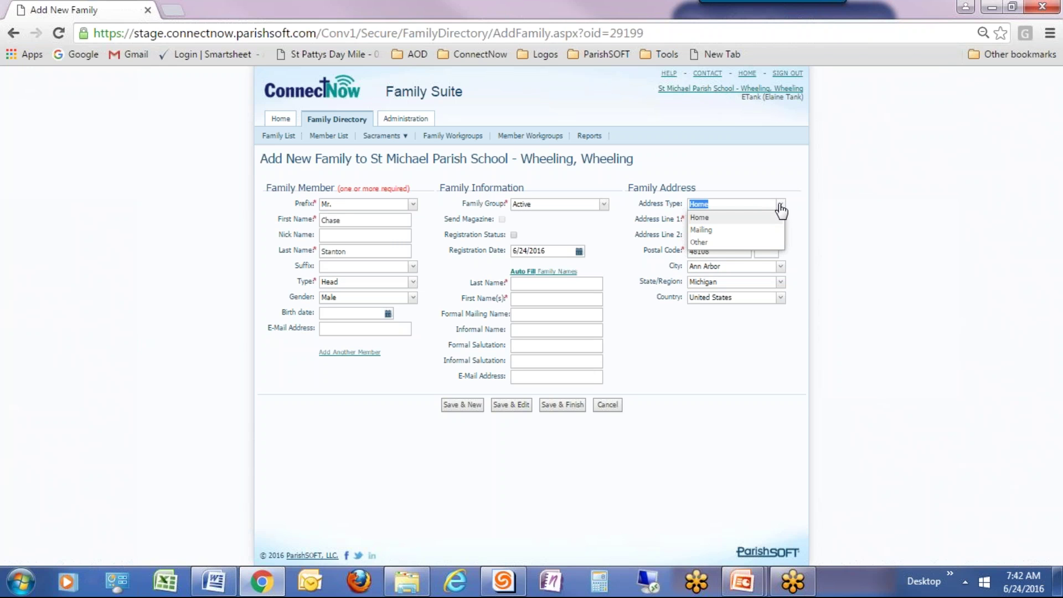
click(948, 194)
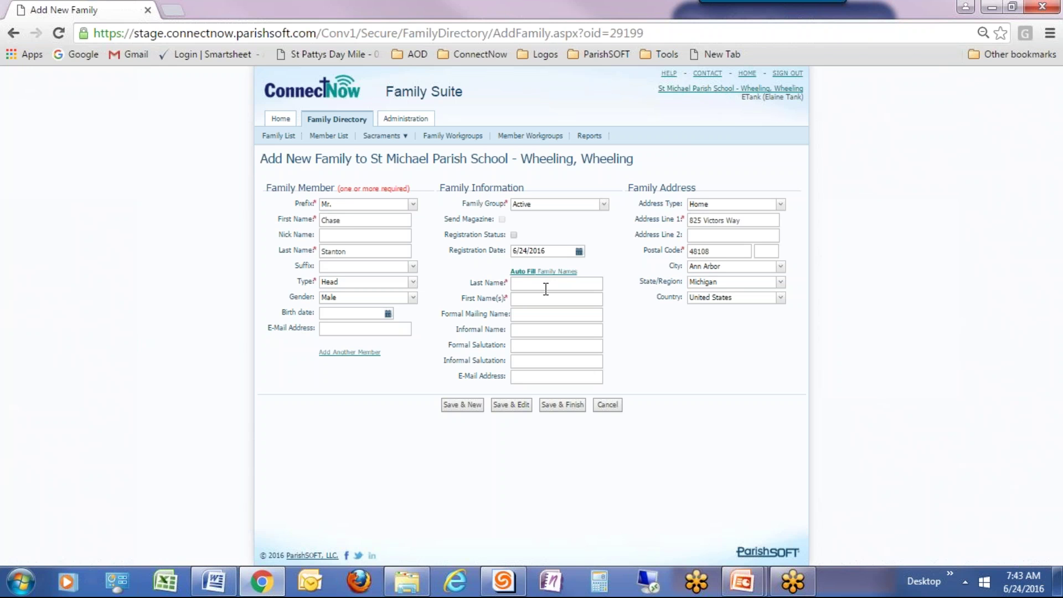
Add a second member with prefix Mrs., the wife's first name, and the family surname.
click(344, 353)
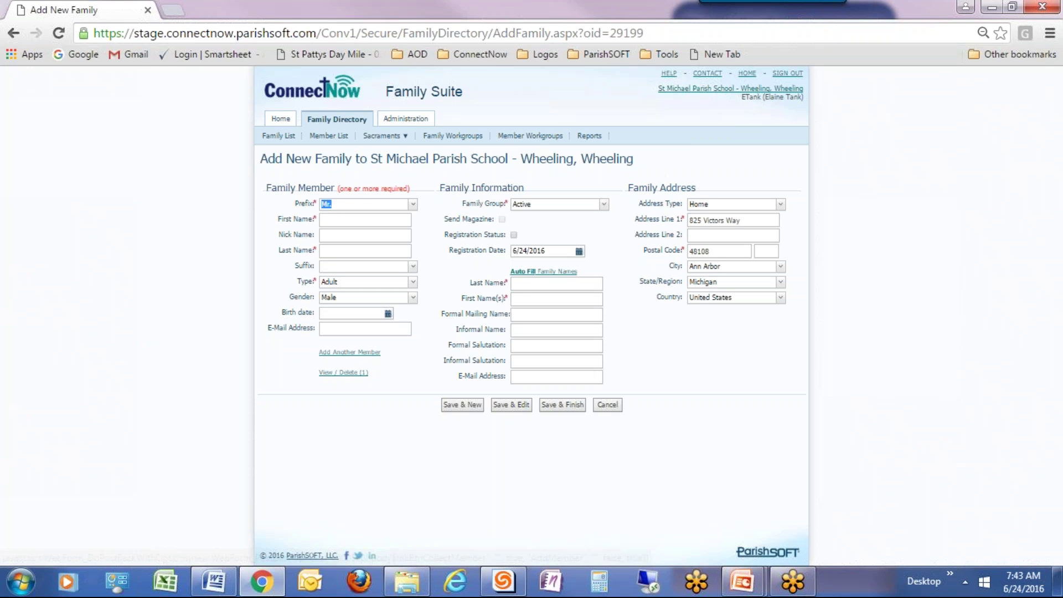
click(413, 205)
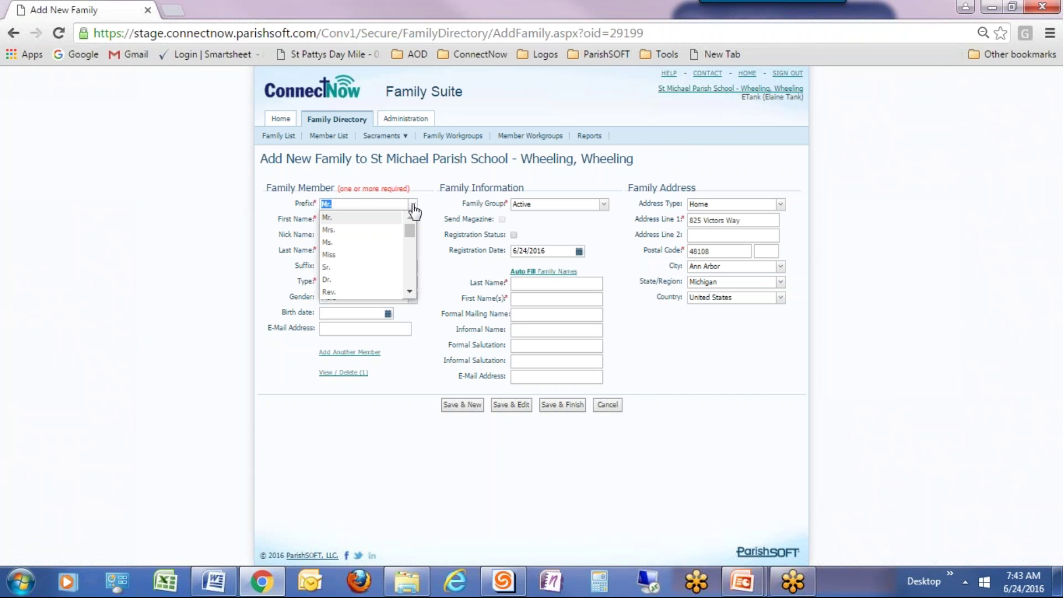
click(378, 229)
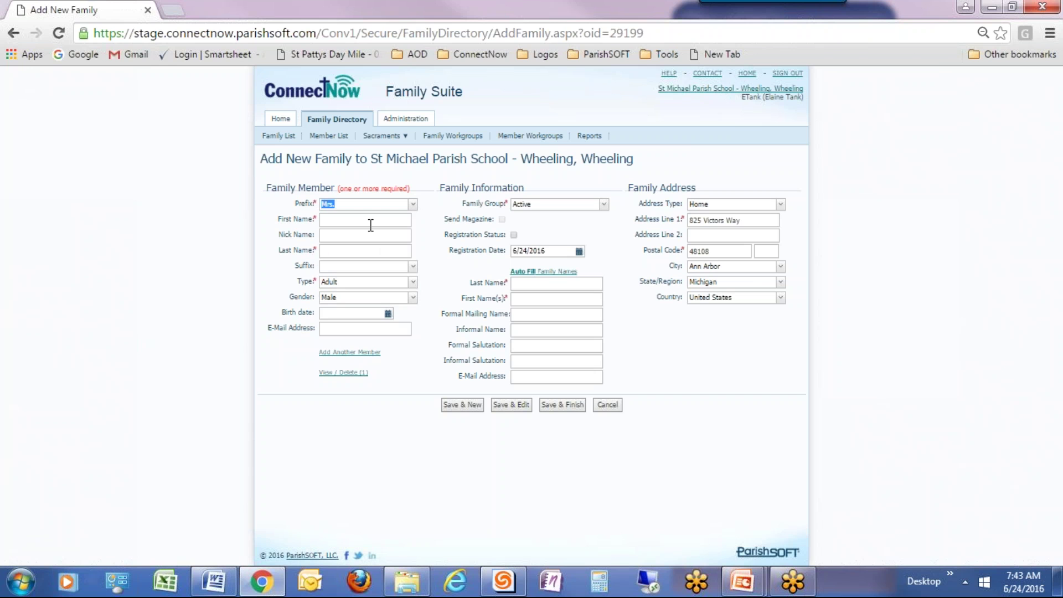
click(359, 220)
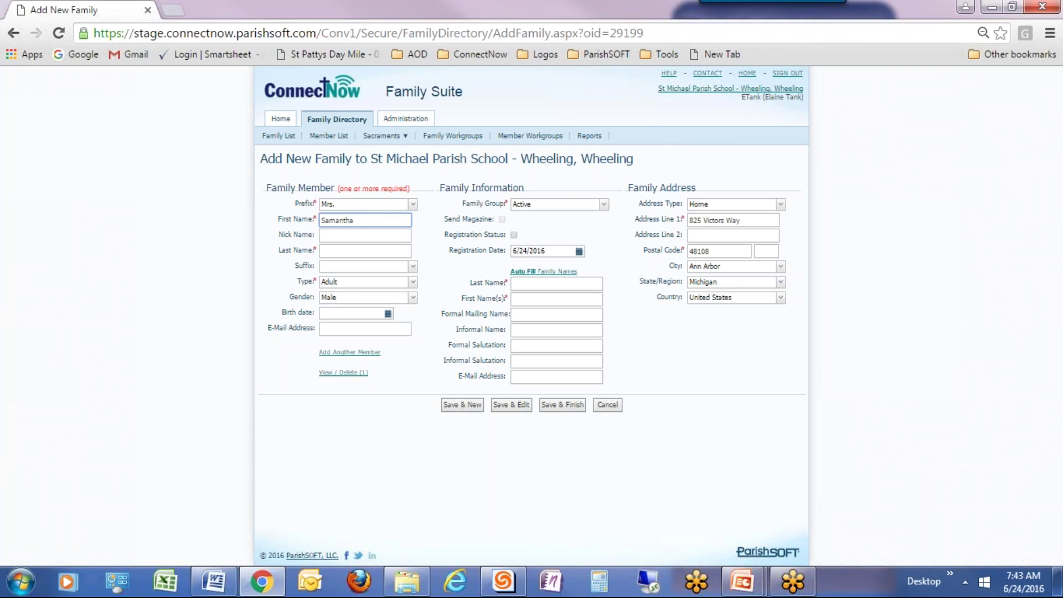
click(366, 251)
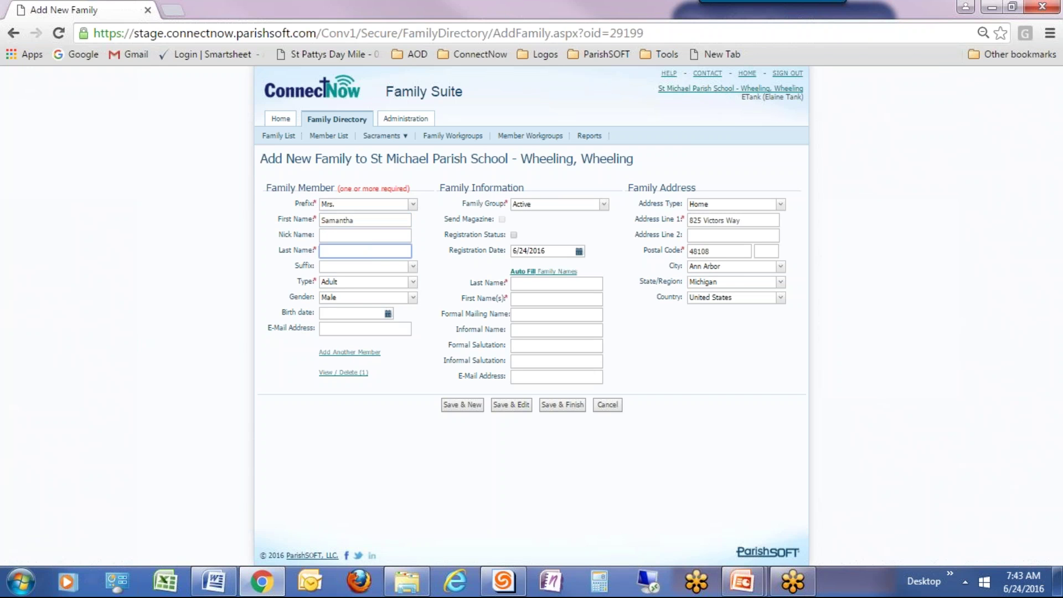
Set the second member's type to Wife and move on to Gender.
key(Tab)
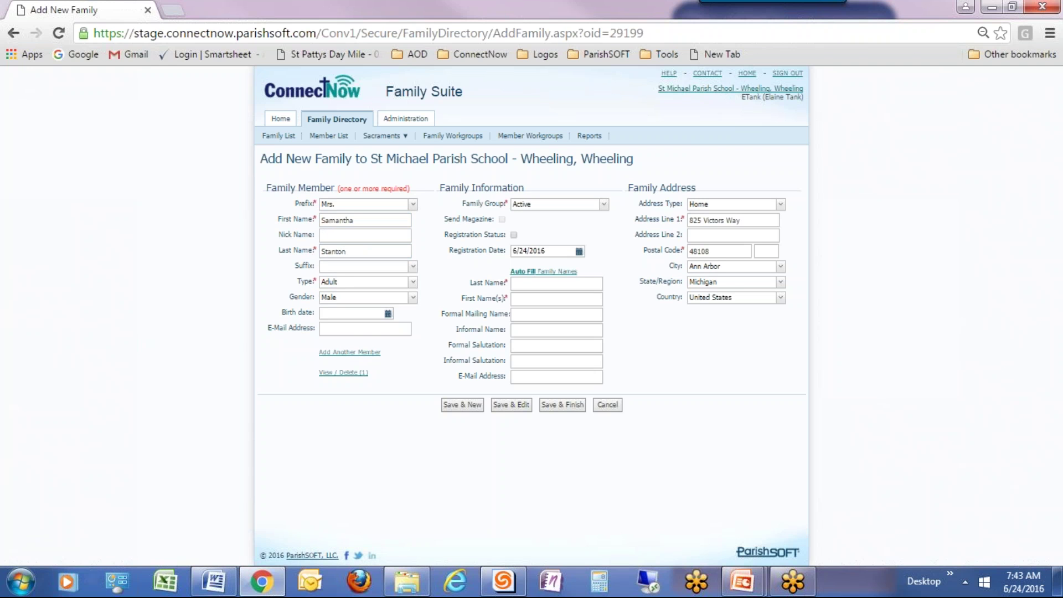
key(Tab)
key(alt+Down)
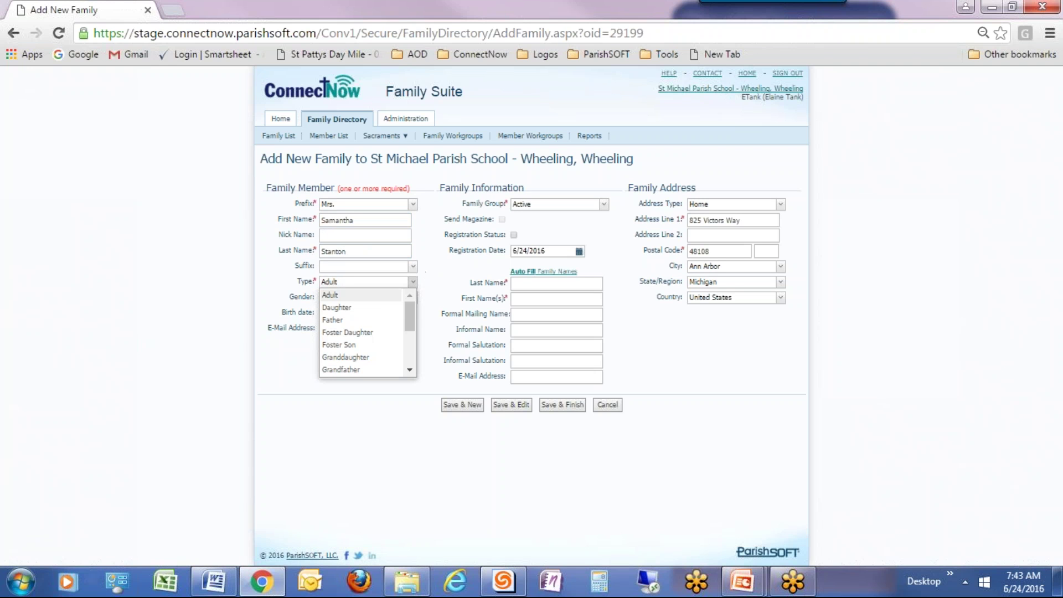
text(Wife)
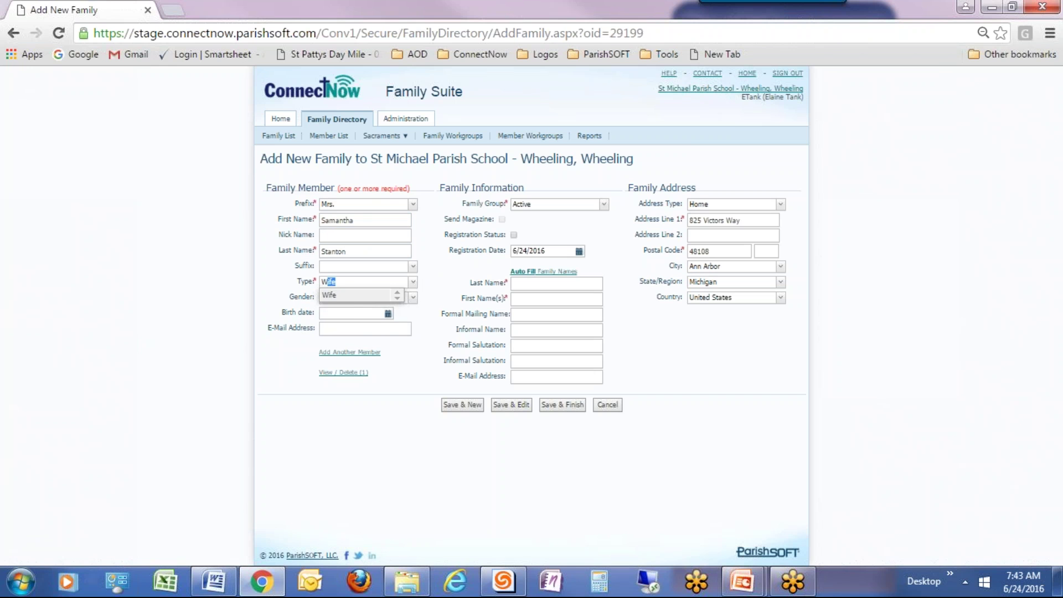
key(Return)
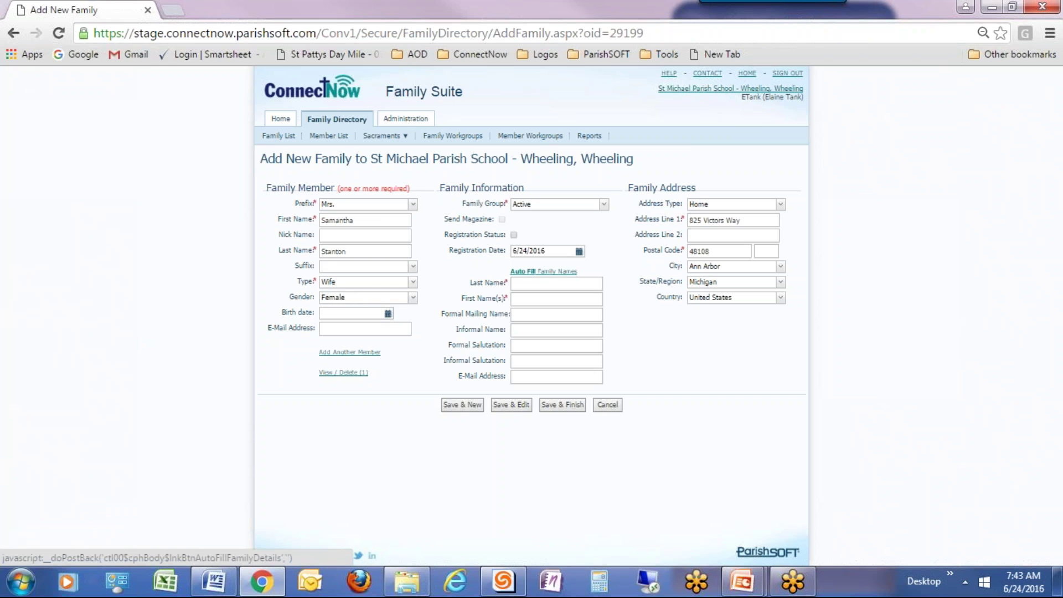
key(Tab)
Auto-fill the family name fields and shorten the wife's first name in the informal salutation.
click(548, 275)
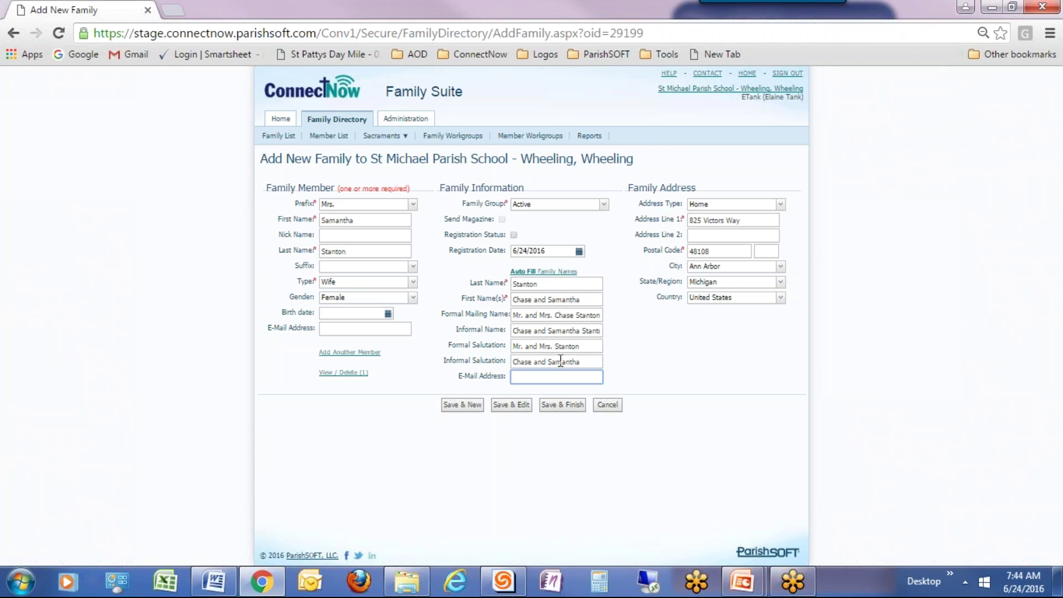
click(563, 362)
key(shift+End)
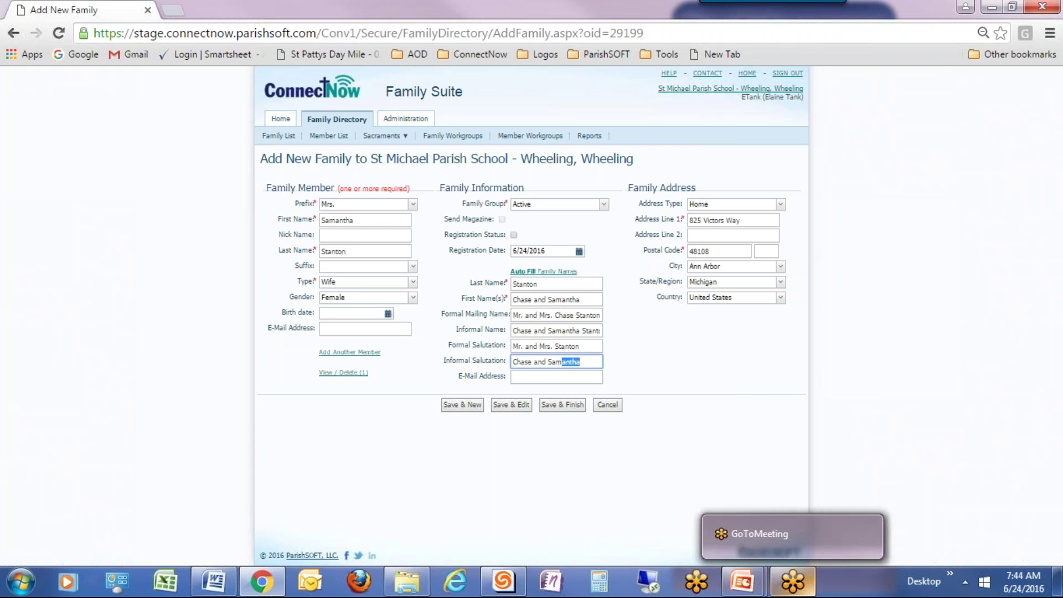
key(Delete)
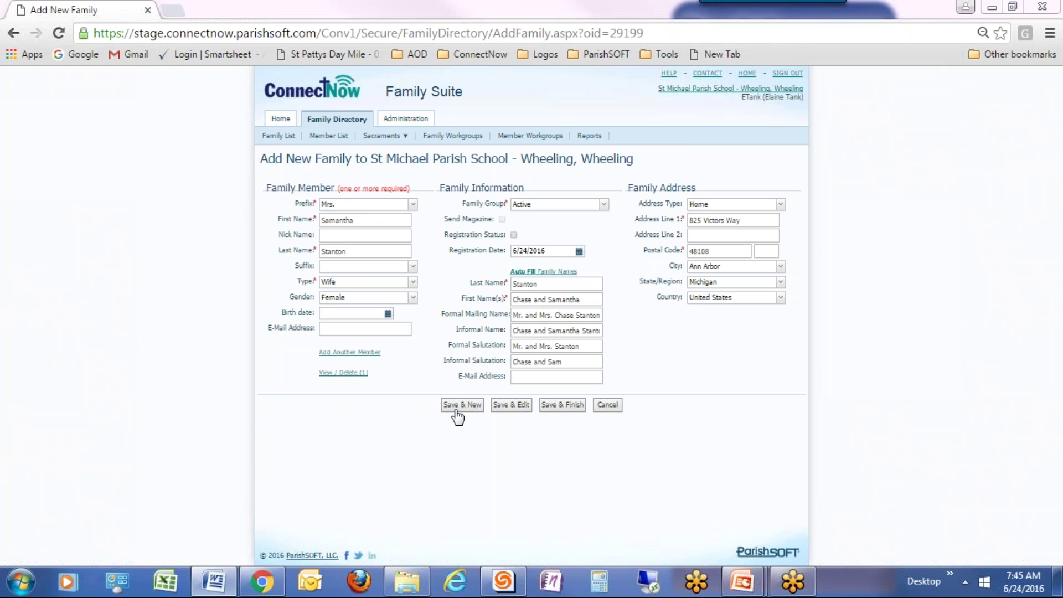
Save the new family record, which flags its address and suggests postal code 48108-2830.
click(569, 408)
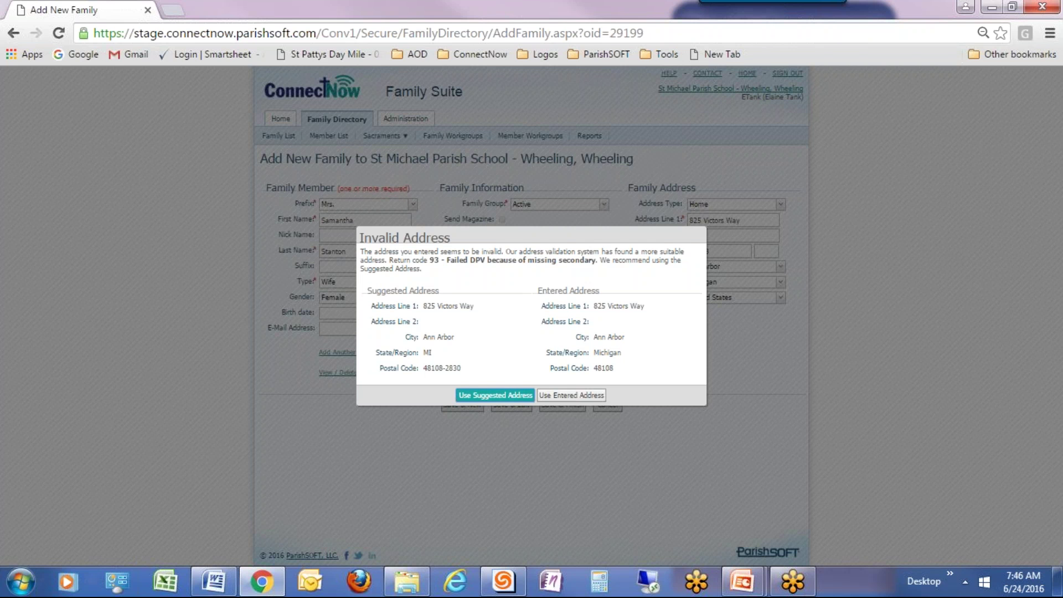
Accept the suggested address so the family saves and the Family List shows 332 records.
click(495, 395)
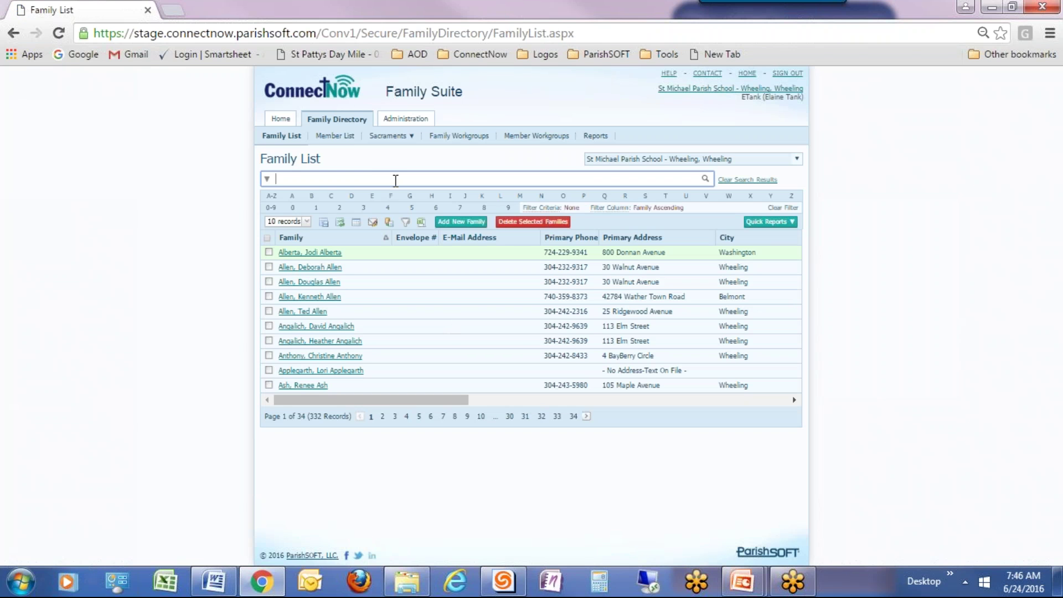
Search the Family List for 'stanton' to confirm the new family, then clear the search.
text(stanton)
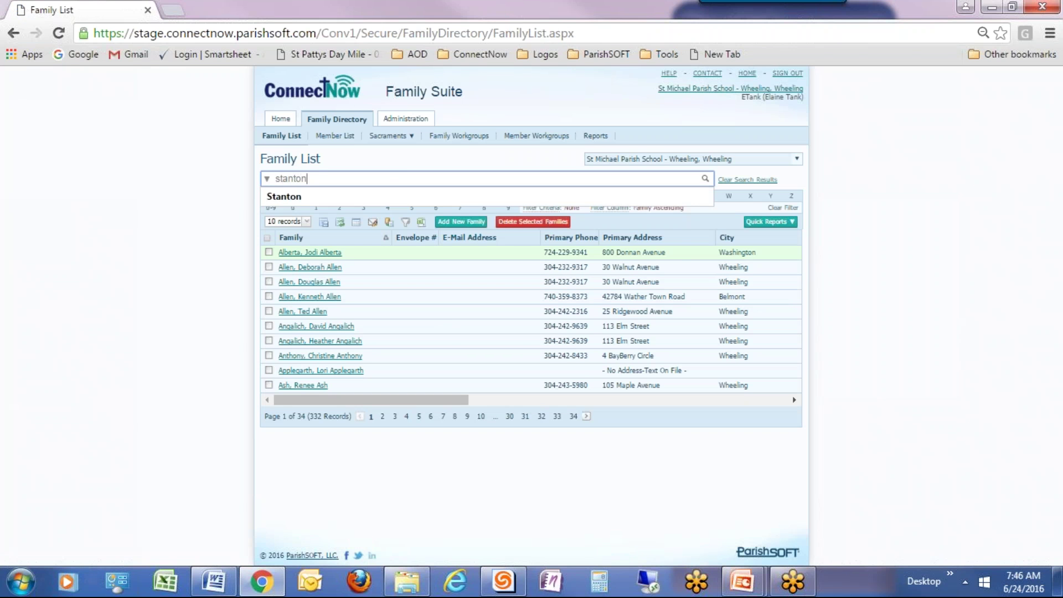
key(Return)
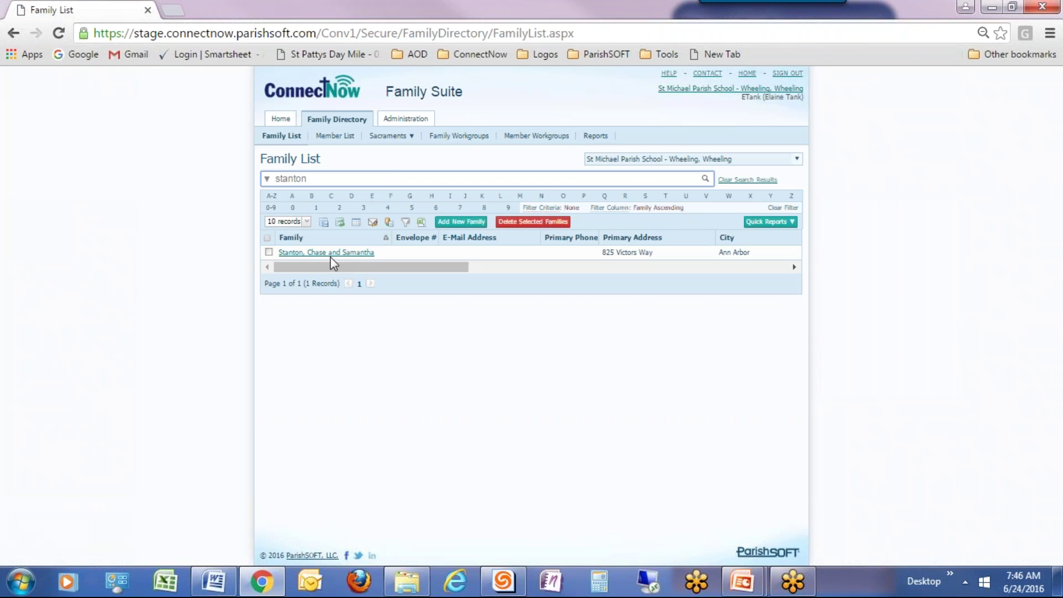
click(737, 180)
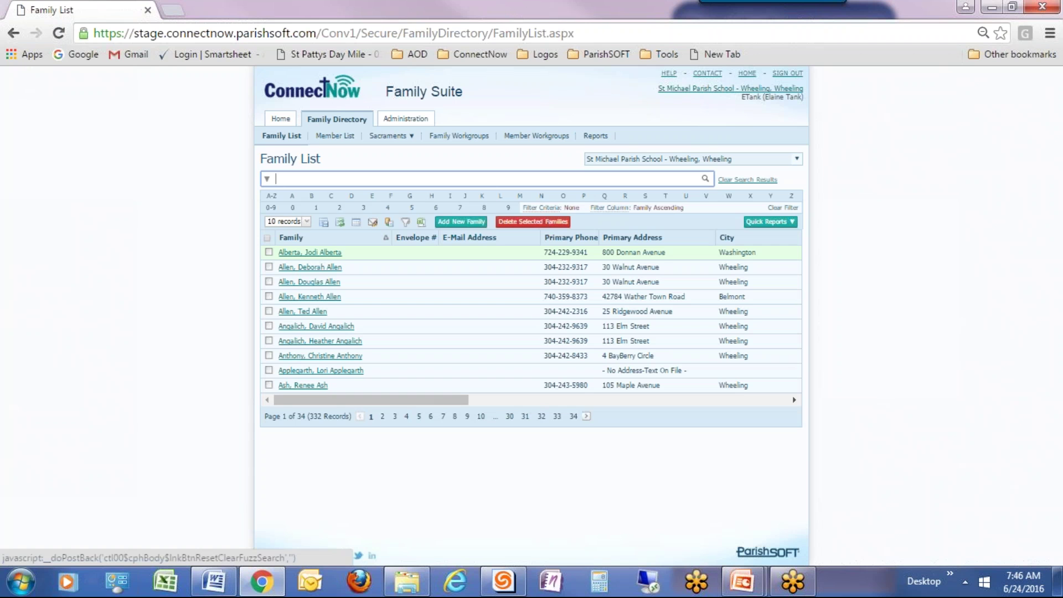
Begin adding a family and search existing families by last name 'Gola', finding 3 matches.
click(451, 224)
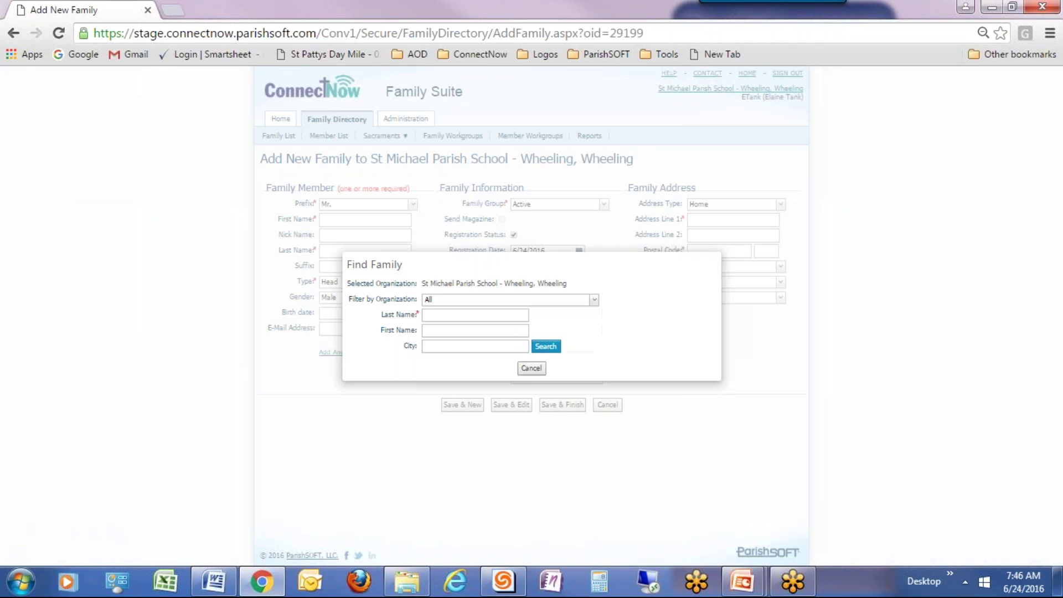
click(474, 315)
text(Gola)
click(546, 347)
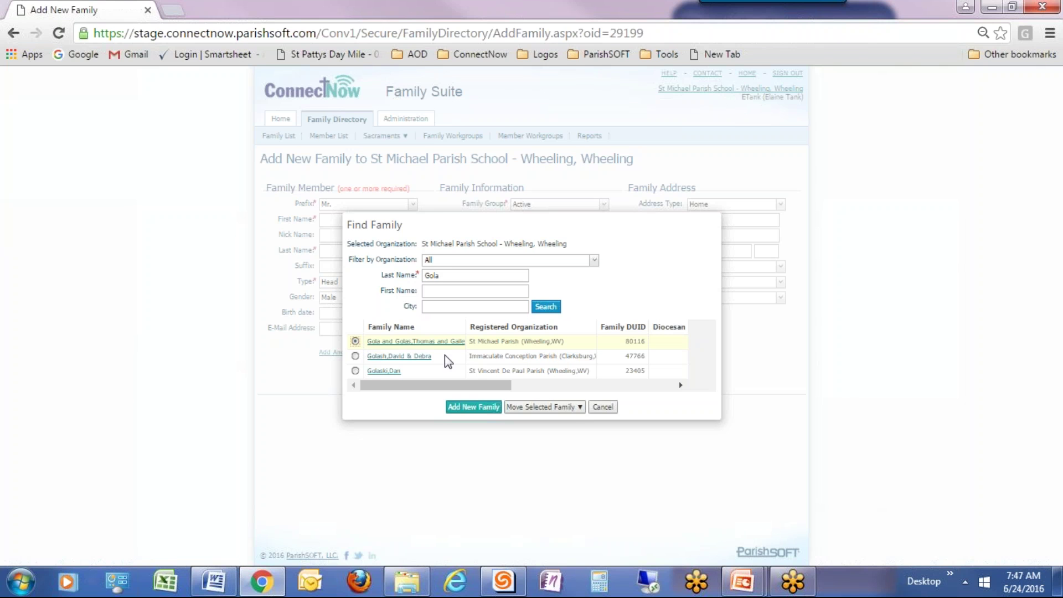
Move the top matching family into St Michael Parish School as an unregistered family.
click(579, 409)
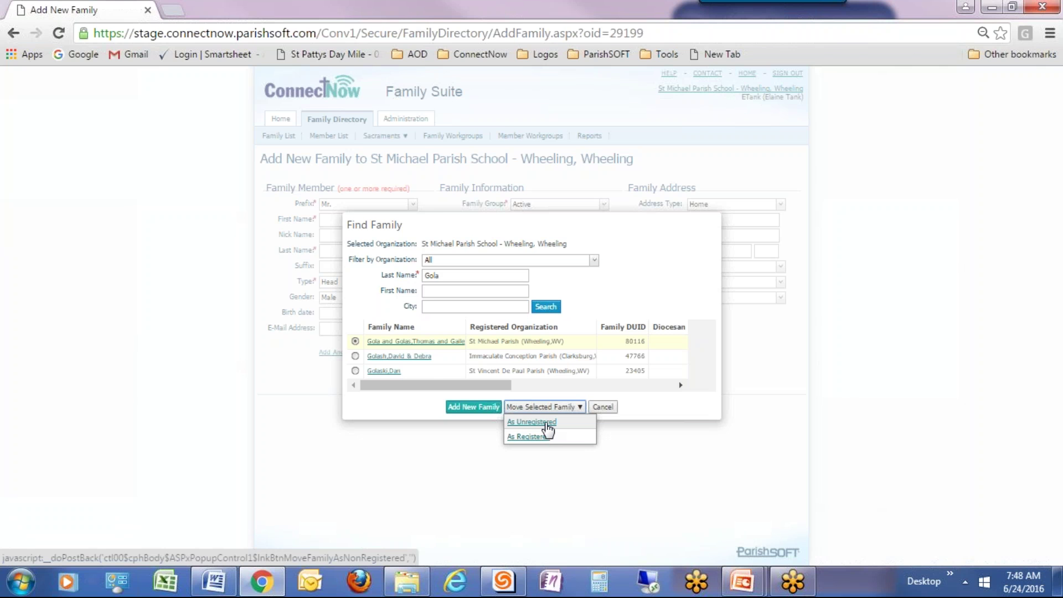
click(548, 423)
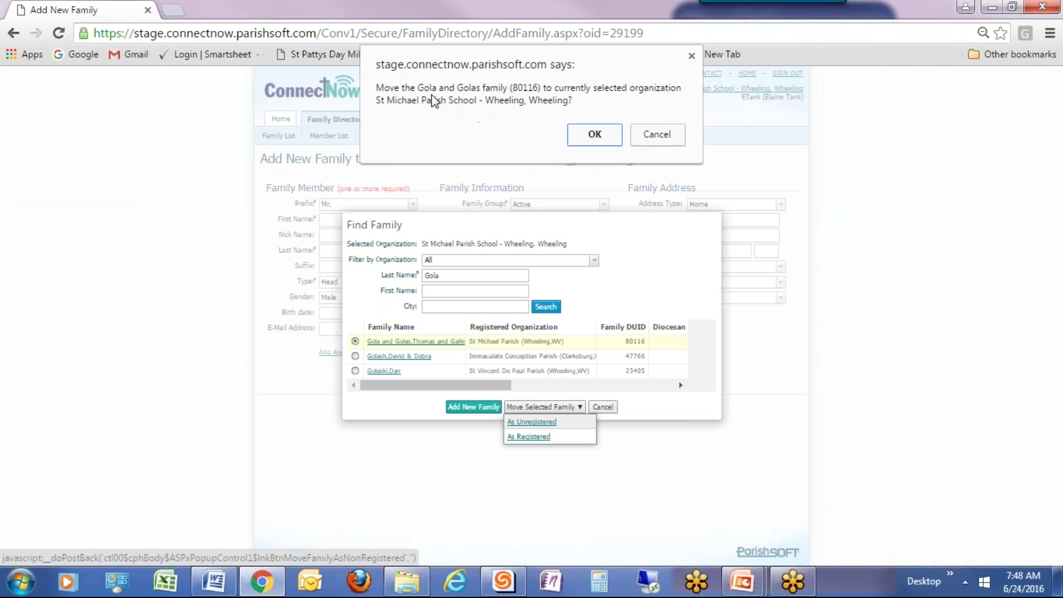
Confirm the move so the Family List grows to 333 records.
click(596, 133)
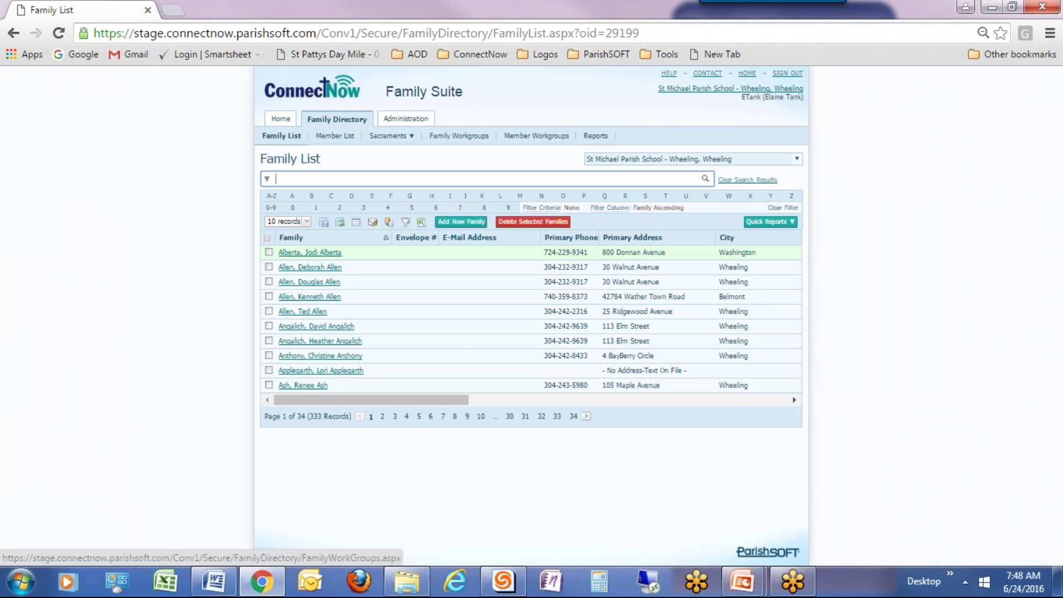
Search the Family List for 'gola' to show the single moved family record.
text(gola)
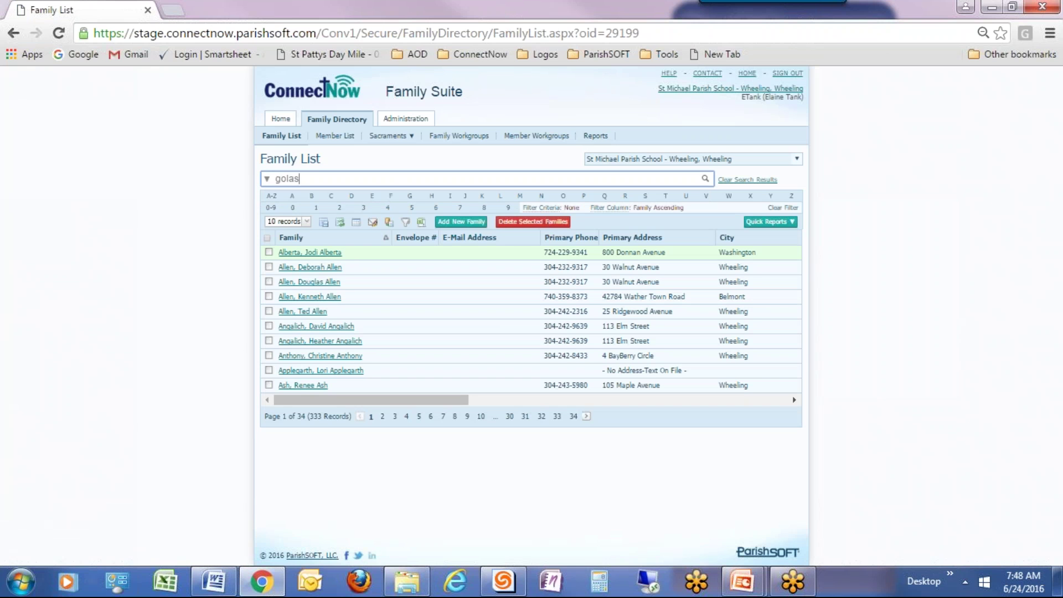
key(Return)
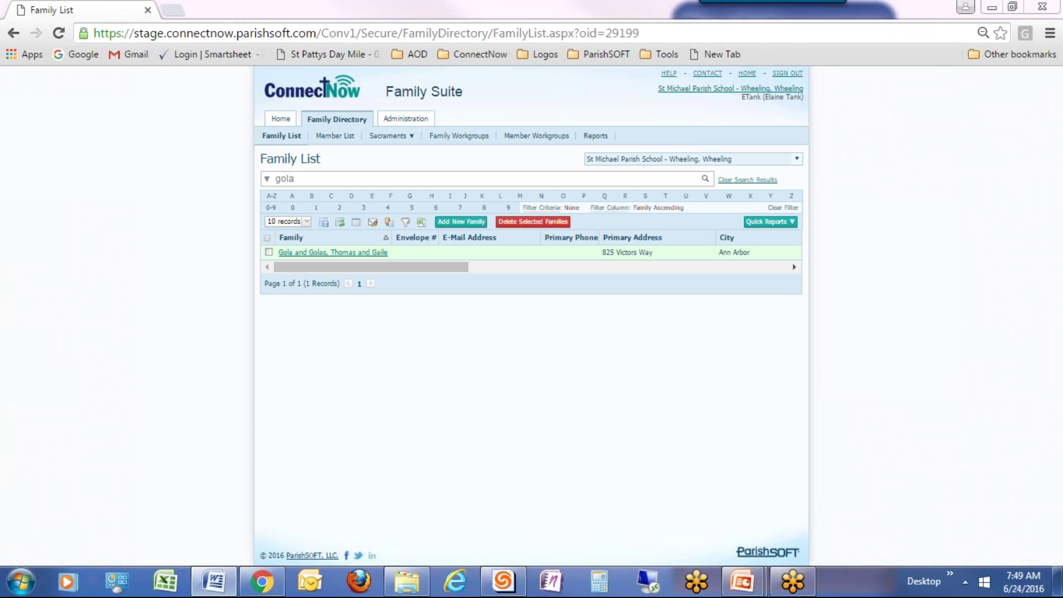
click(404, 124)
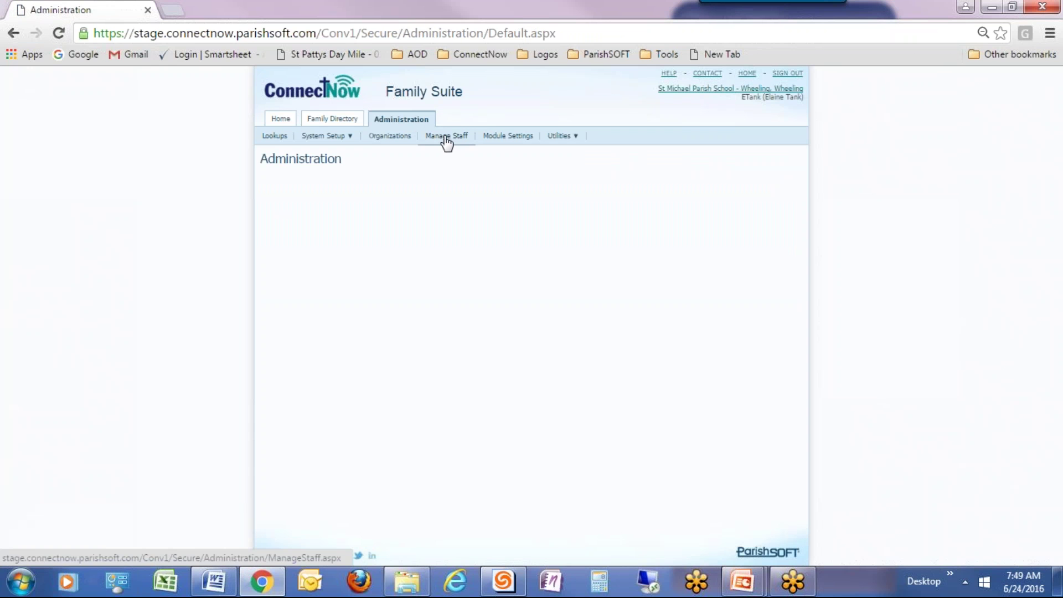
click(446, 137)
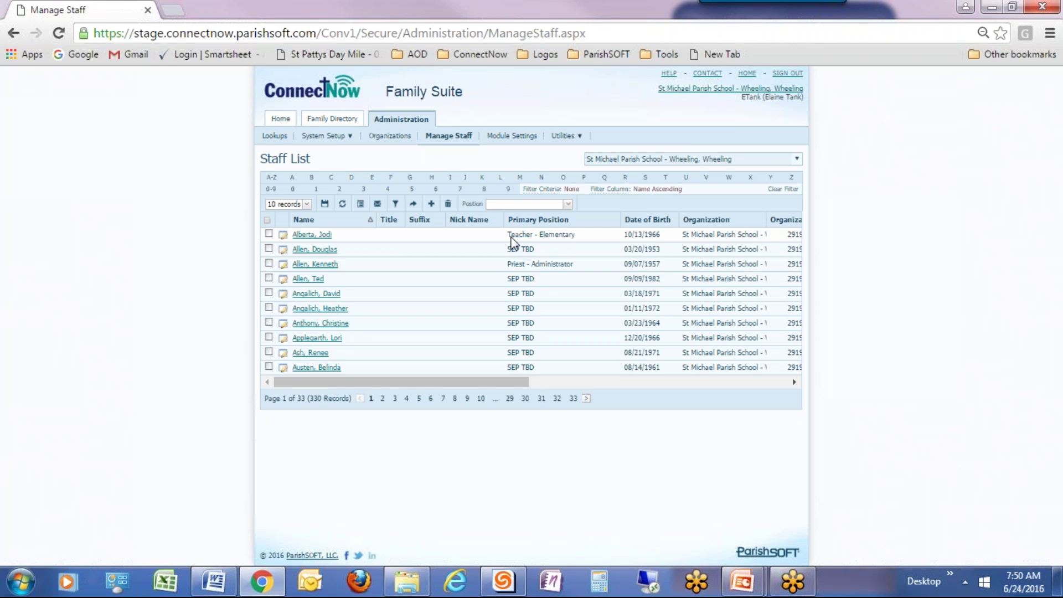
click(511, 237)
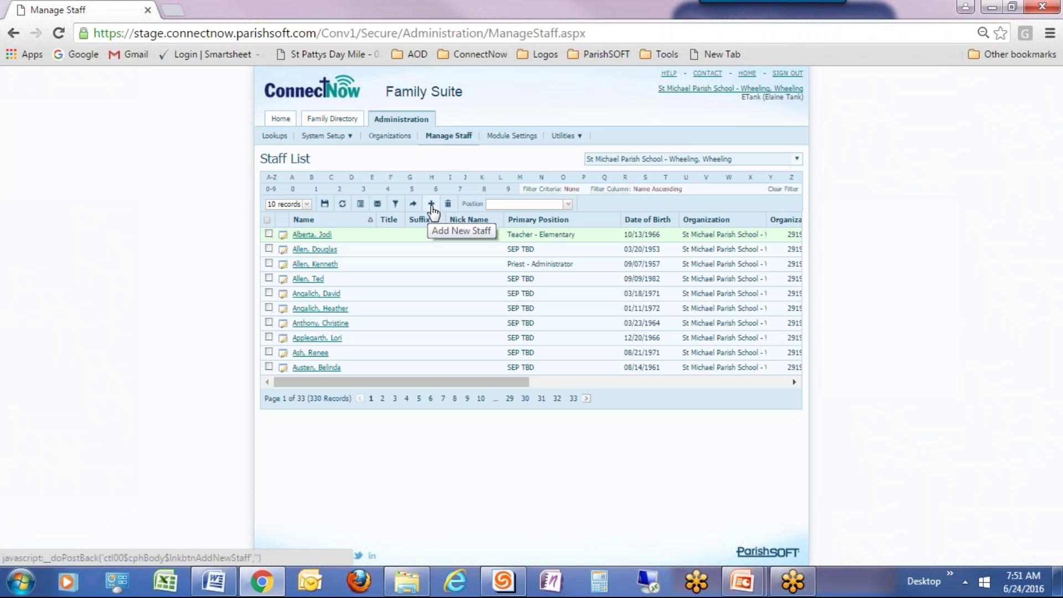
Start a new staff entry and search members by last name 'stanton'.
click(431, 205)
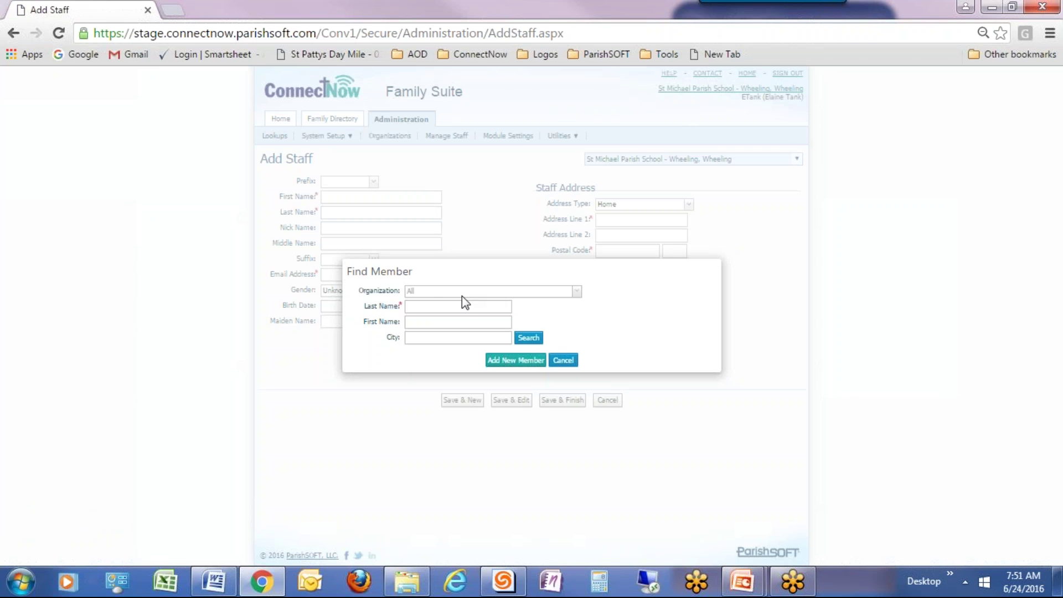
click(433, 306)
text(stanton)
click(529, 336)
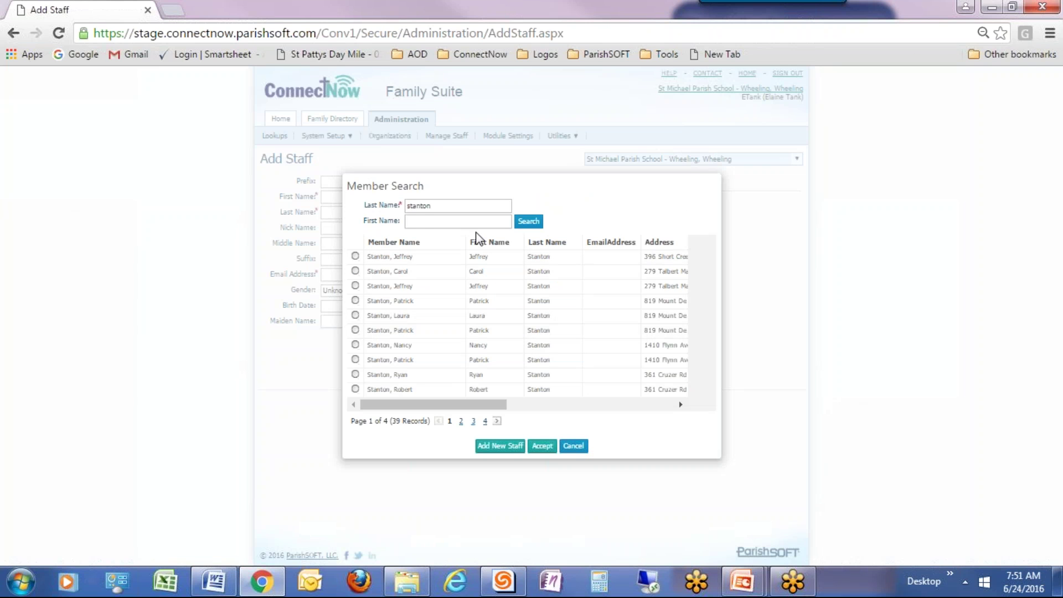
click(425, 221)
text(c)
click(536, 222)
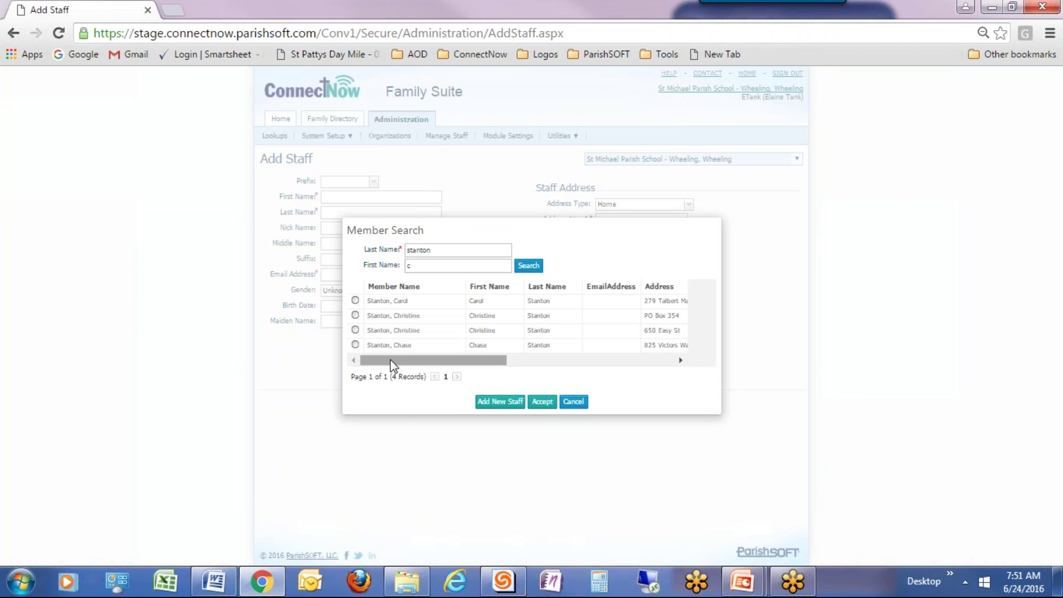
drag(391, 362, 555, 369)
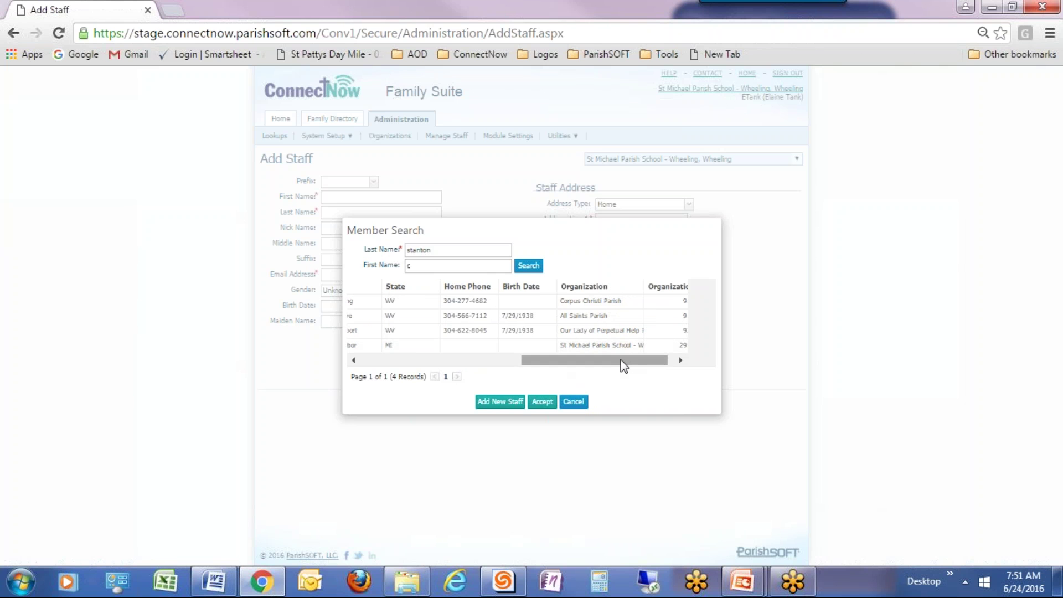
drag(623, 365, 334, 366)
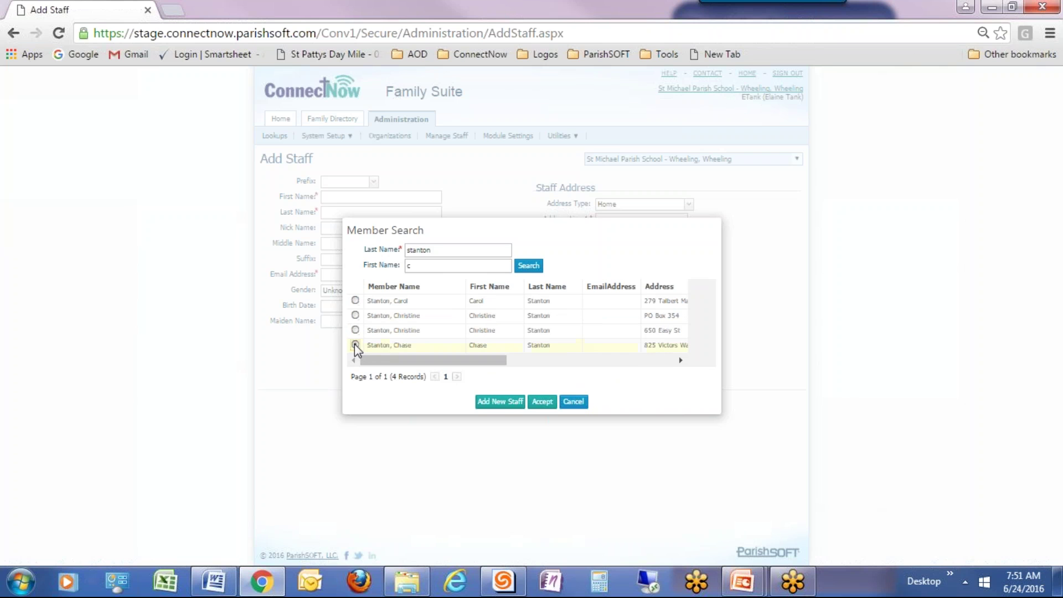
click(355, 344)
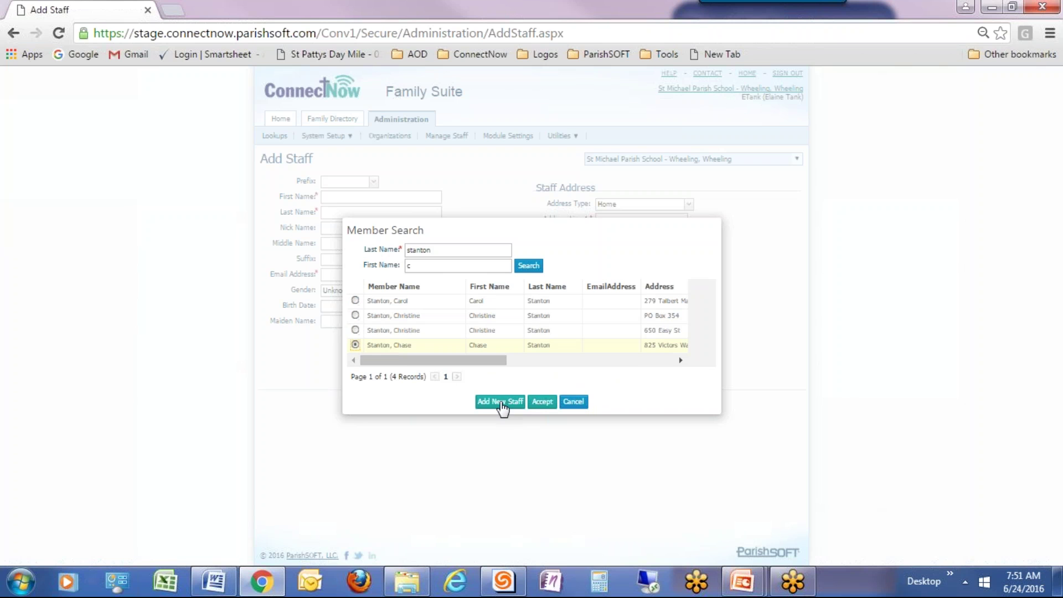
click(385, 344)
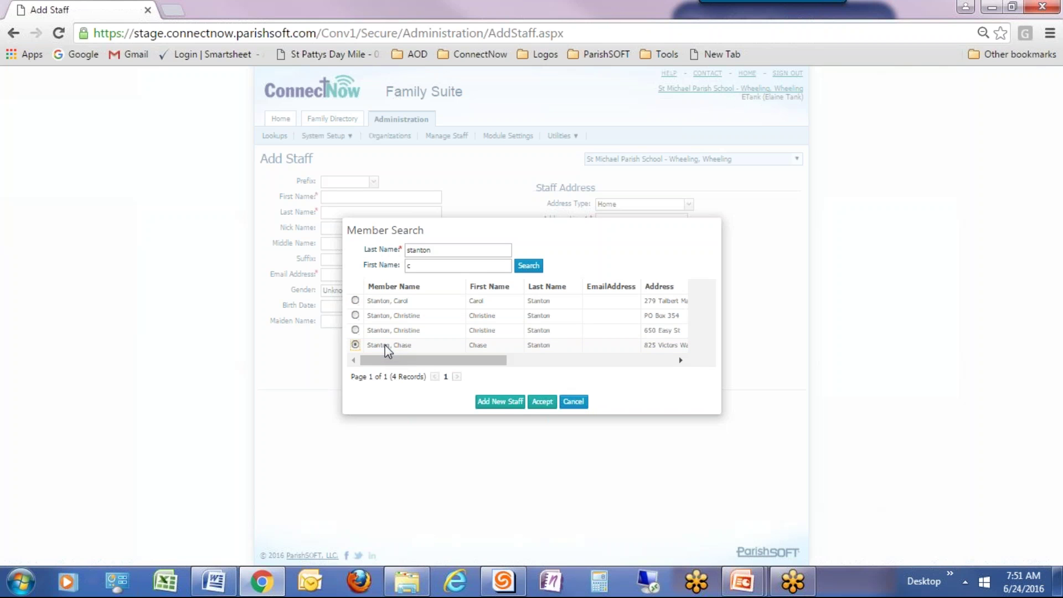
click(543, 402)
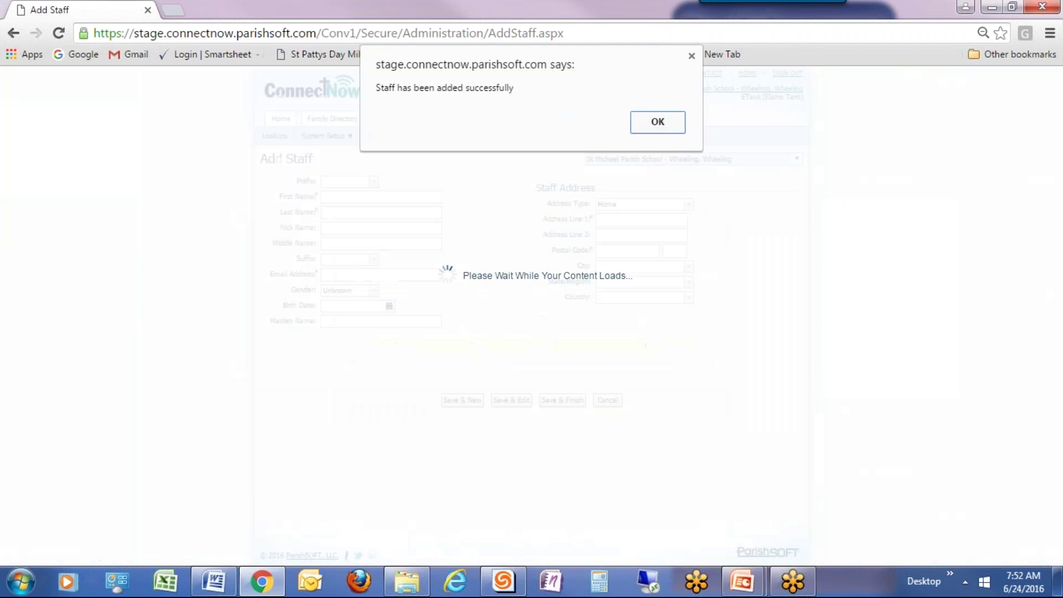
click(658, 123)
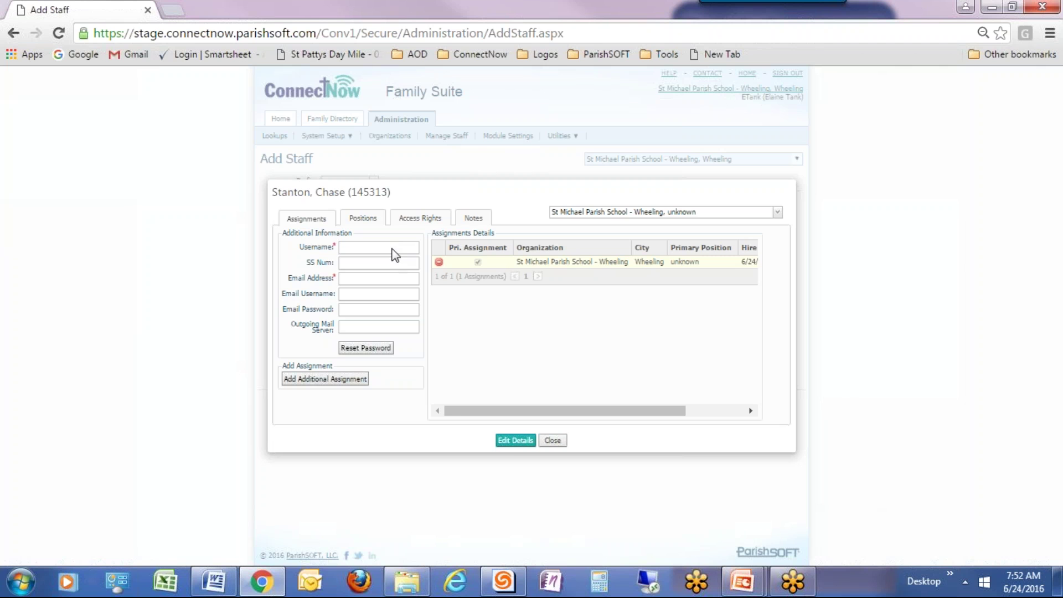
Give the new staff record a username and the administrator's placeholder e-mail, then save.
click(515, 442)
click(361, 249)
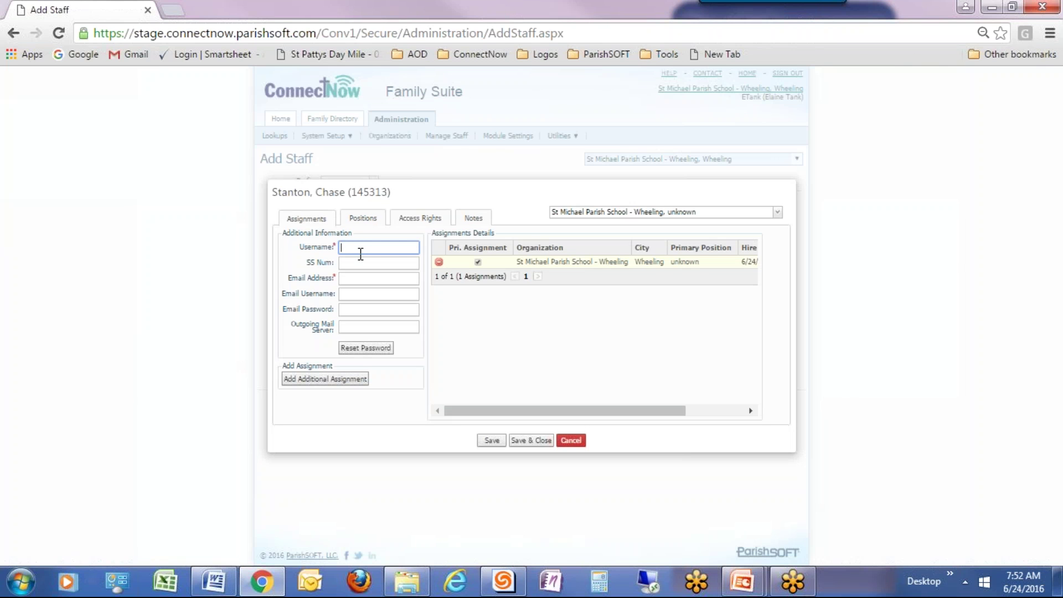
click(357, 281)
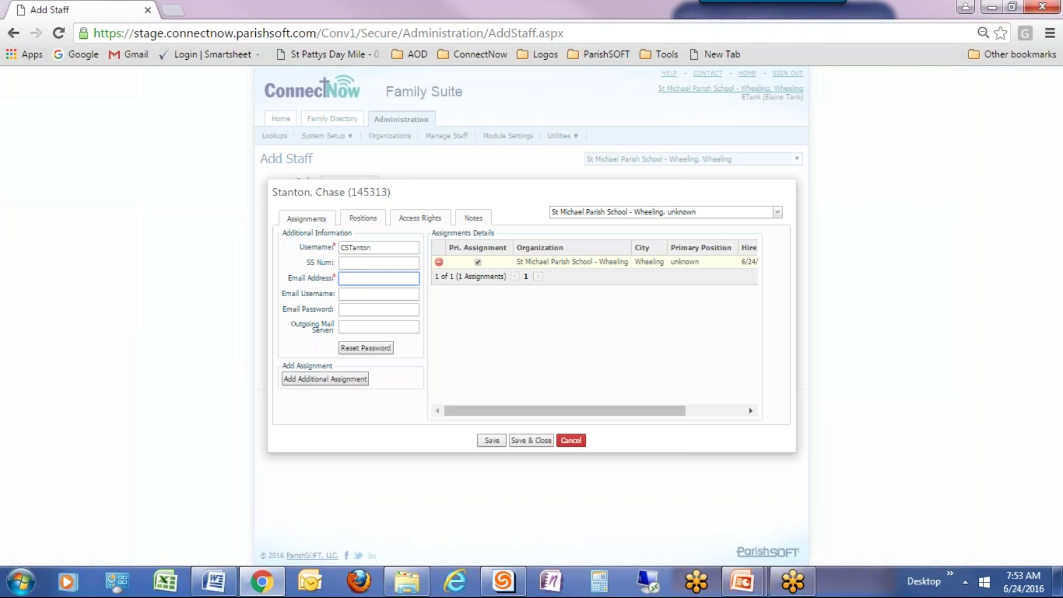
click(491, 446)
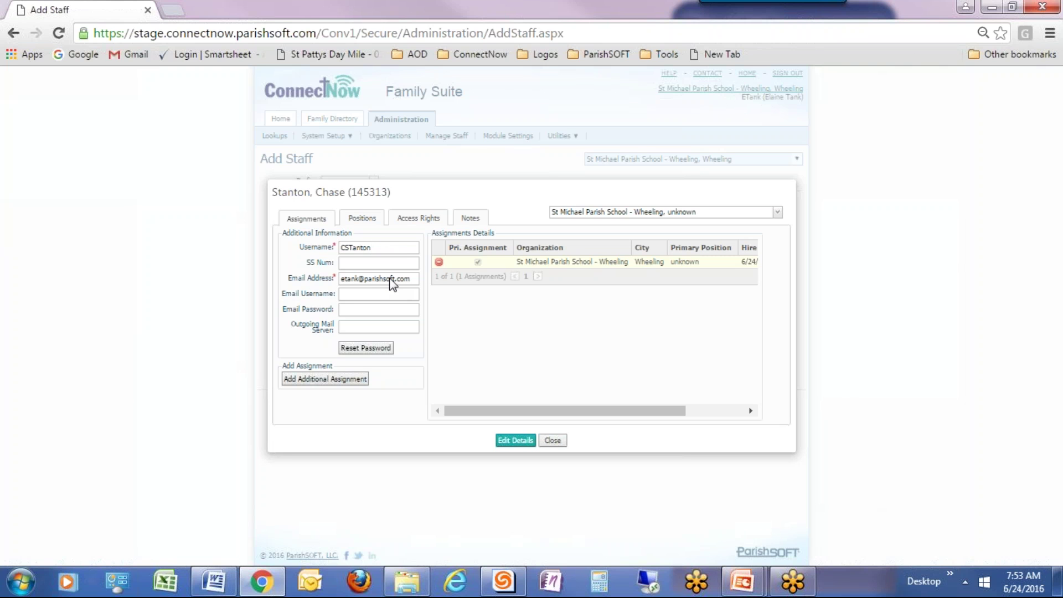
Replace the placeholder e-mail with the staff member's own parishsoft.com address.
click(506, 441)
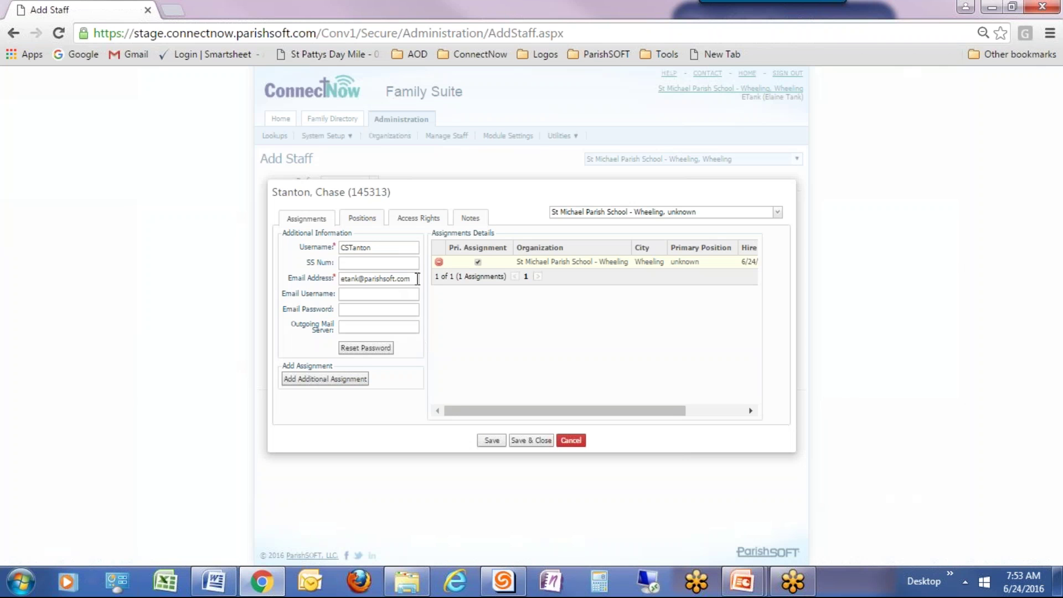
drag(416, 278, 341, 277)
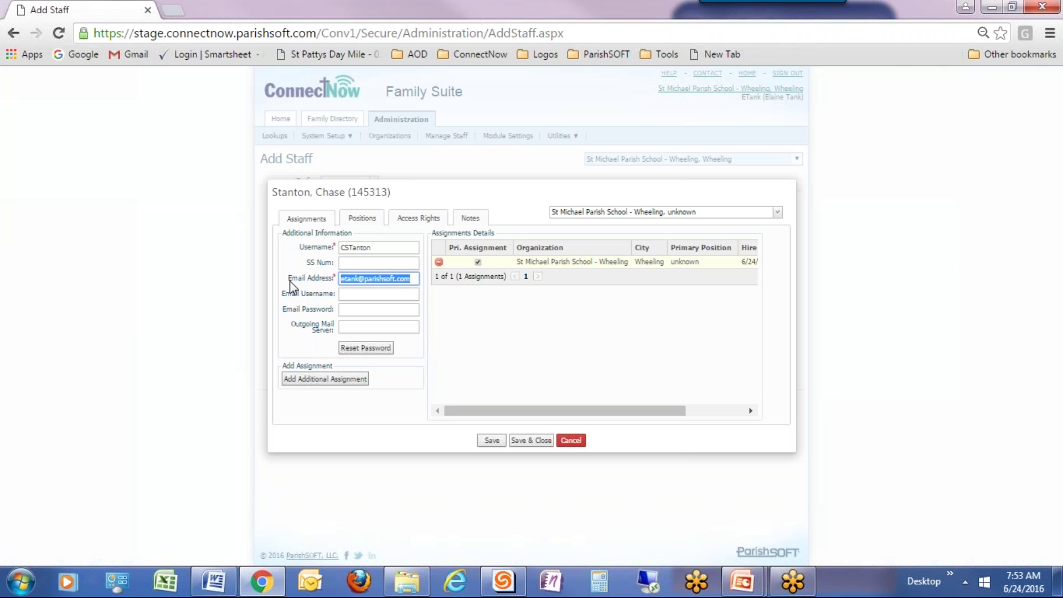
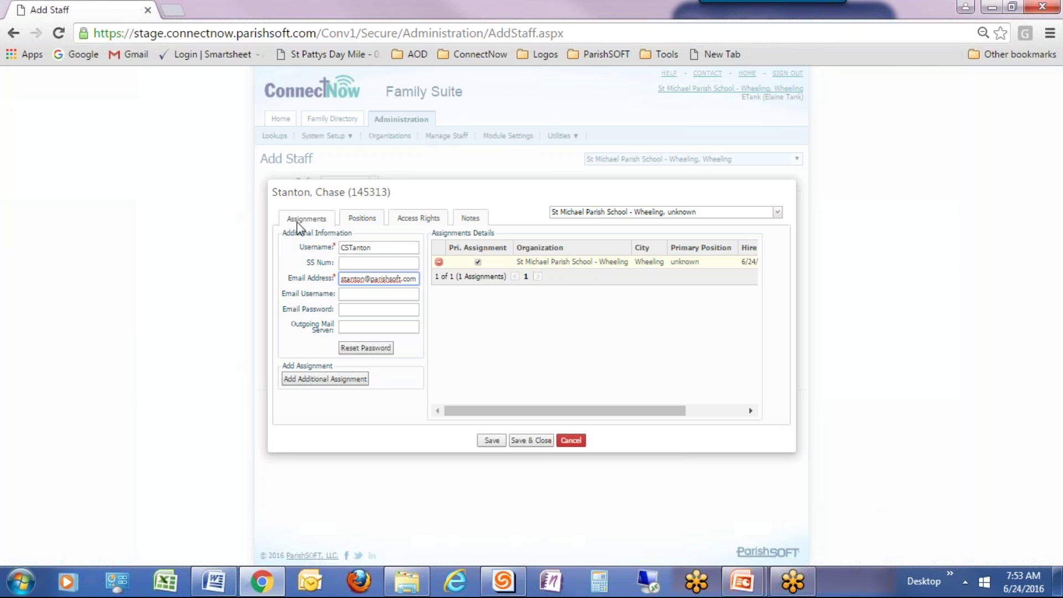
Show the staff member's Positions and scroll the Position Details list down to Teacher - Elementary.
click(370, 221)
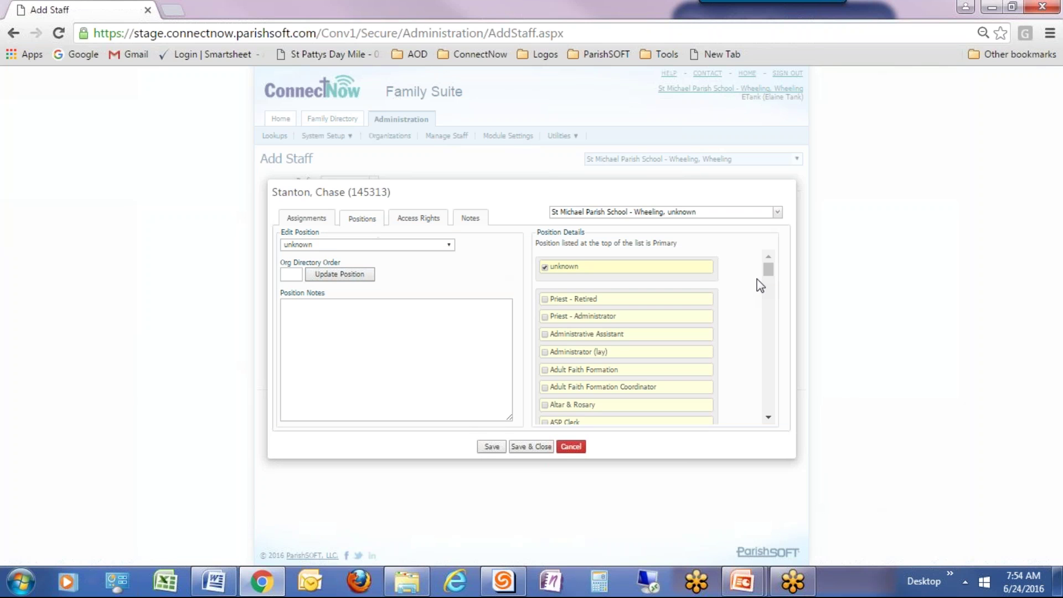
drag(769, 275, 769, 340)
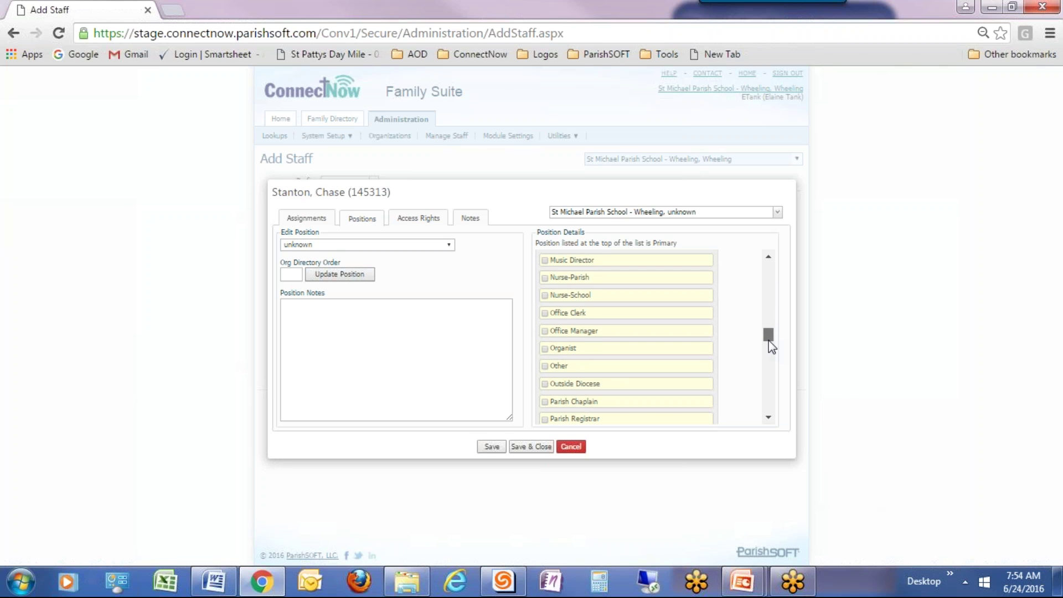
drag(768, 340, 769, 343)
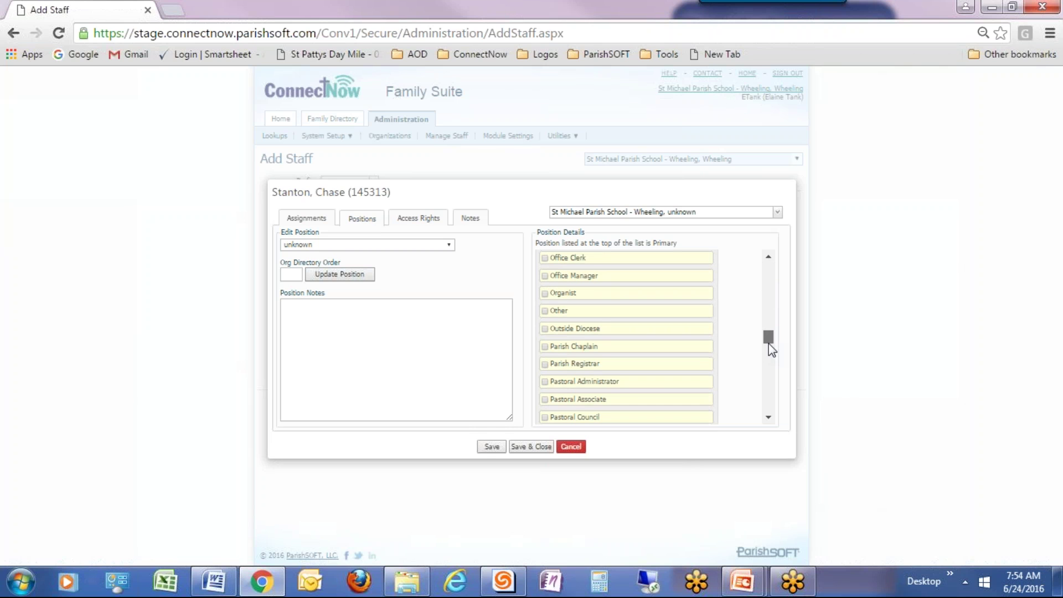
drag(768, 344, 754, 403)
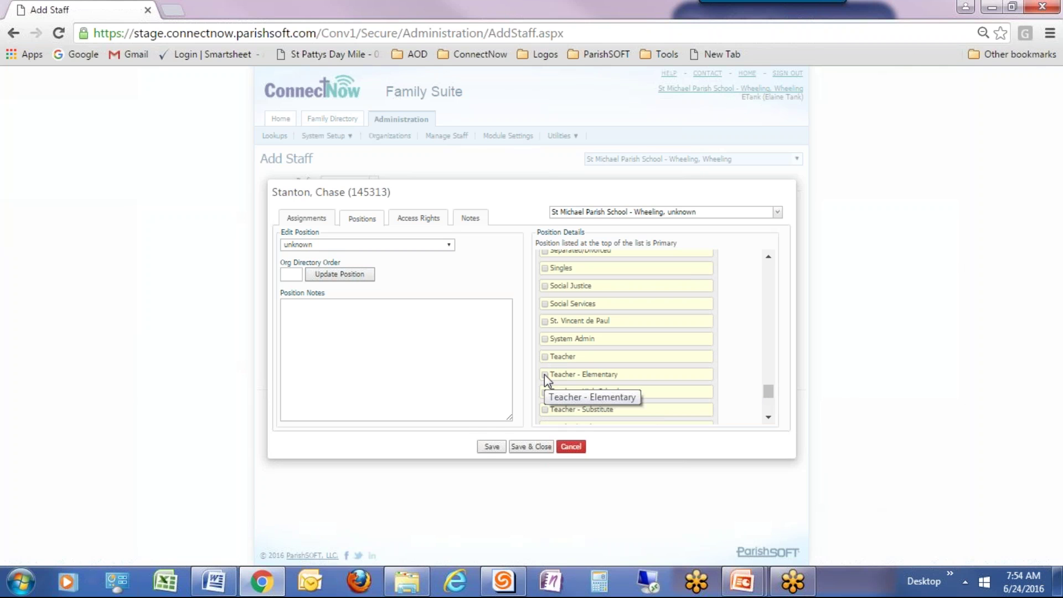
Tick Teacher - Elementary, move it above unknown as primary, and untick unknown.
click(545, 374)
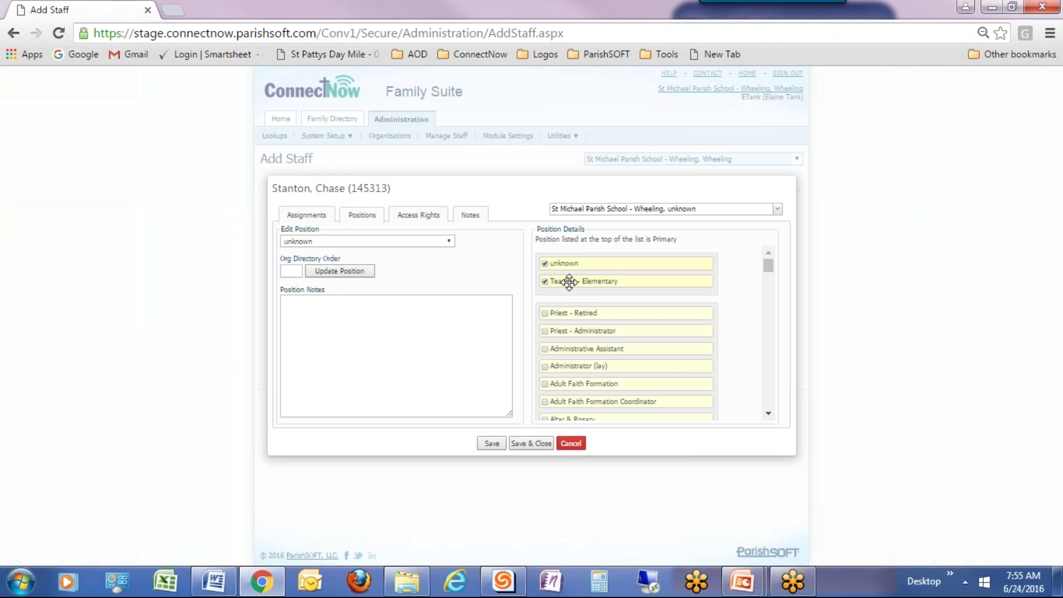
drag(569, 282, 576, 255)
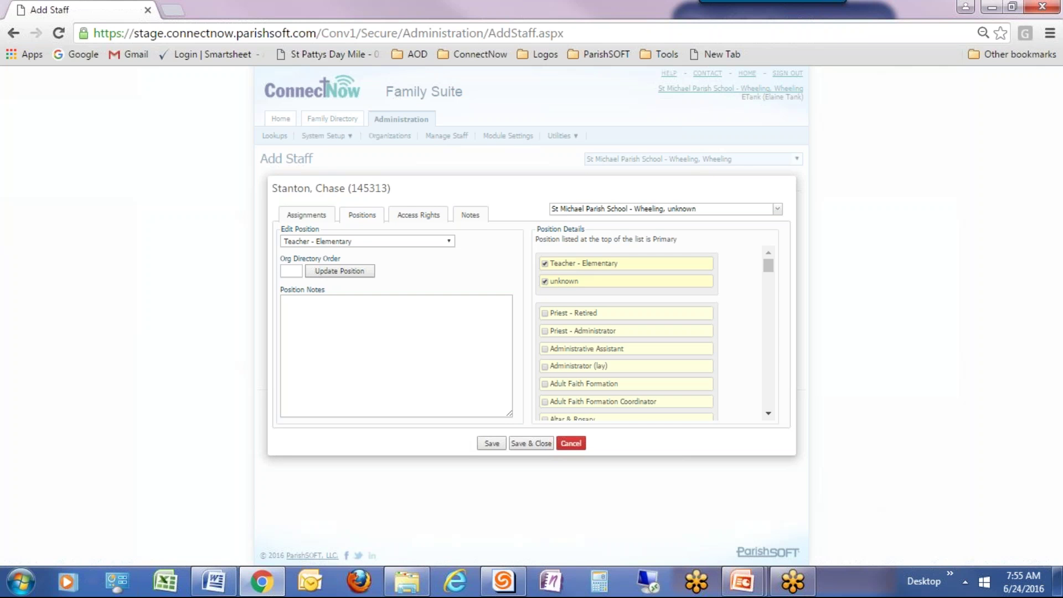
click(545, 281)
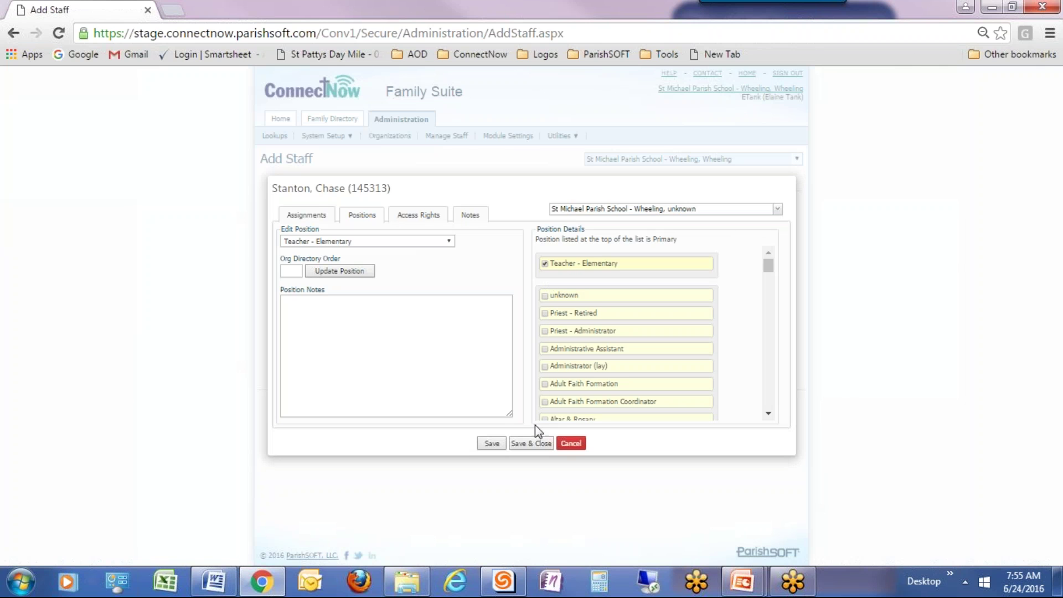
Review the Assignments and Positions tabs, then view the Access Rights with start date 6/24/2016.
click(304, 216)
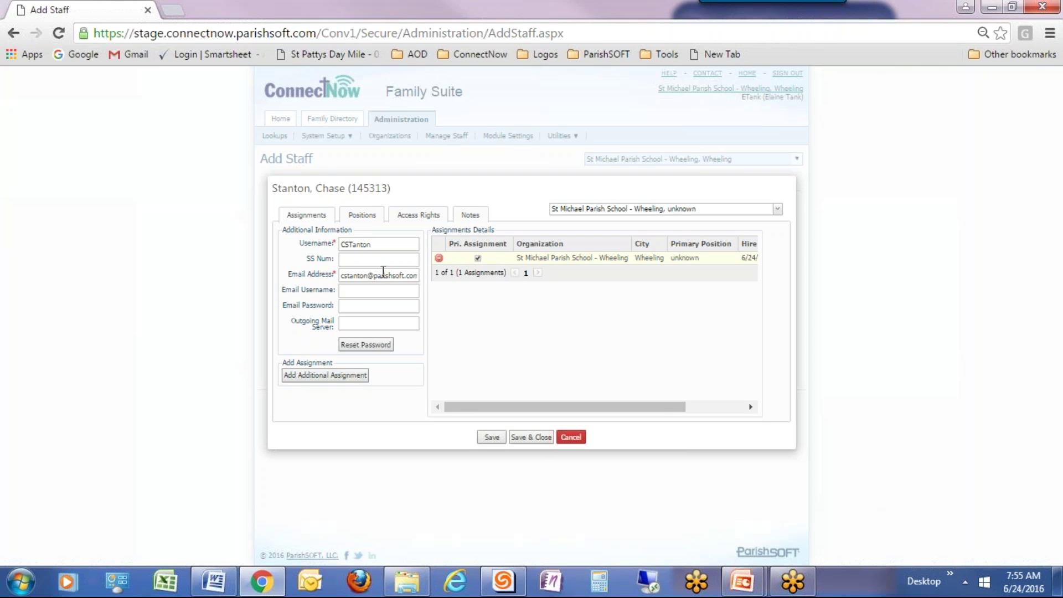
click(365, 216)
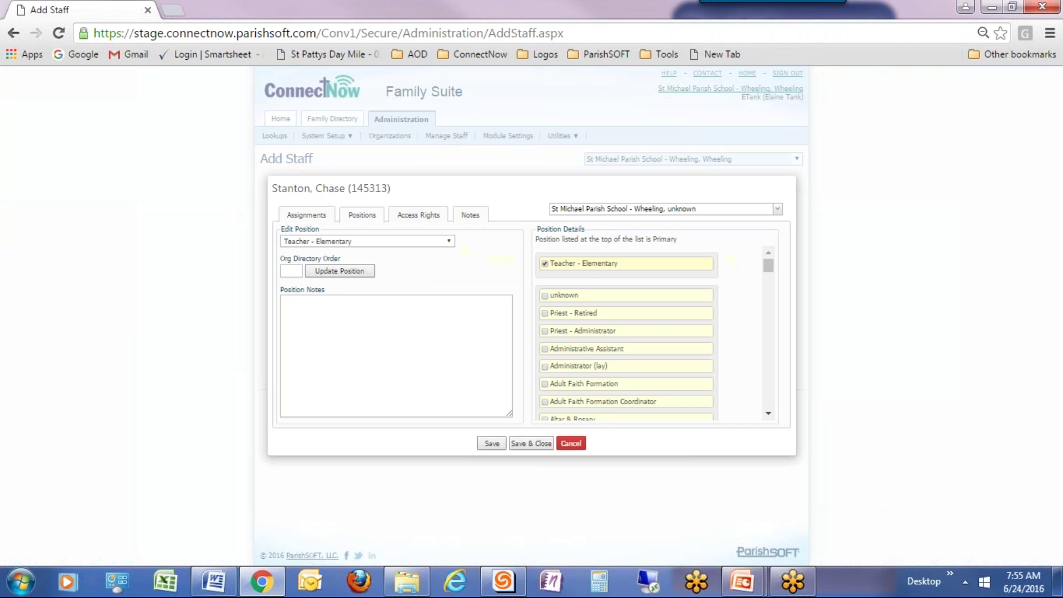
click(427, 223)
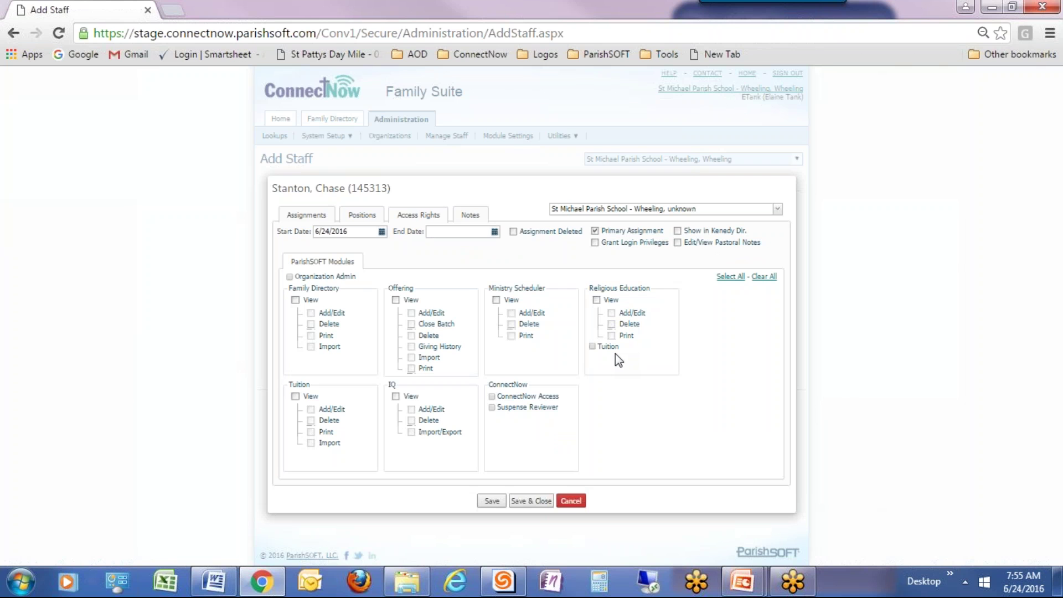
Save & Close the staff record, returning to the 331-record Staff List.
click(536, 503)
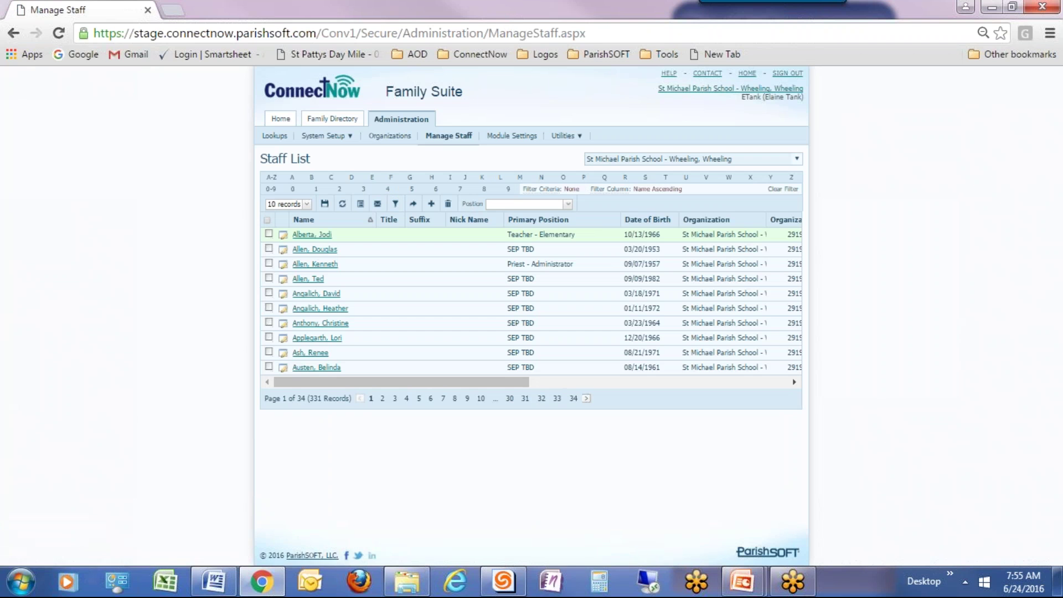
Filter the Staff List to S surnames and page to page 3 to find the new Teacher - Elementary.
click(645, 177)
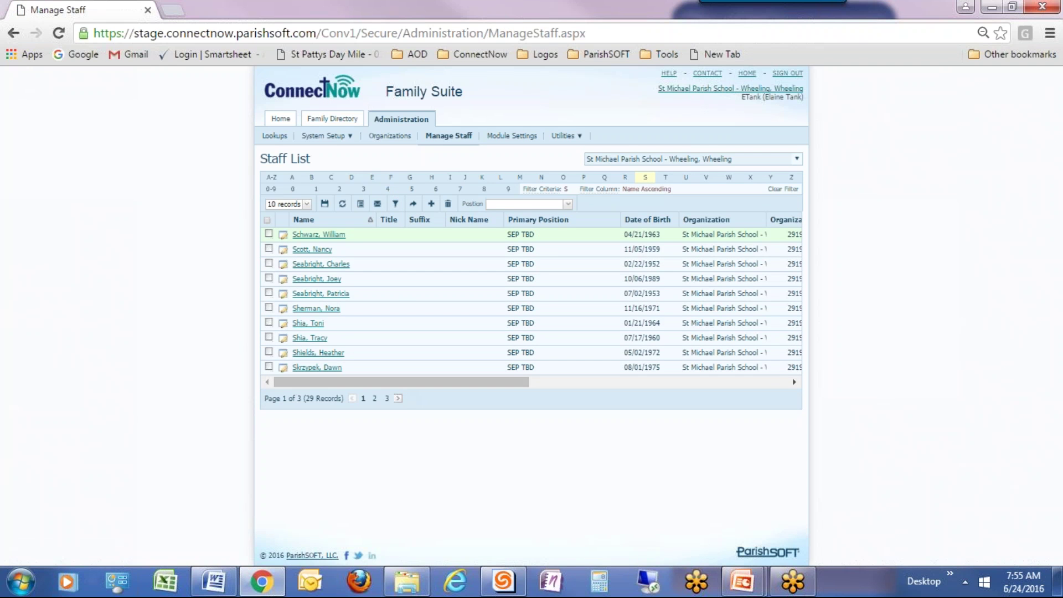
click(397, 399)
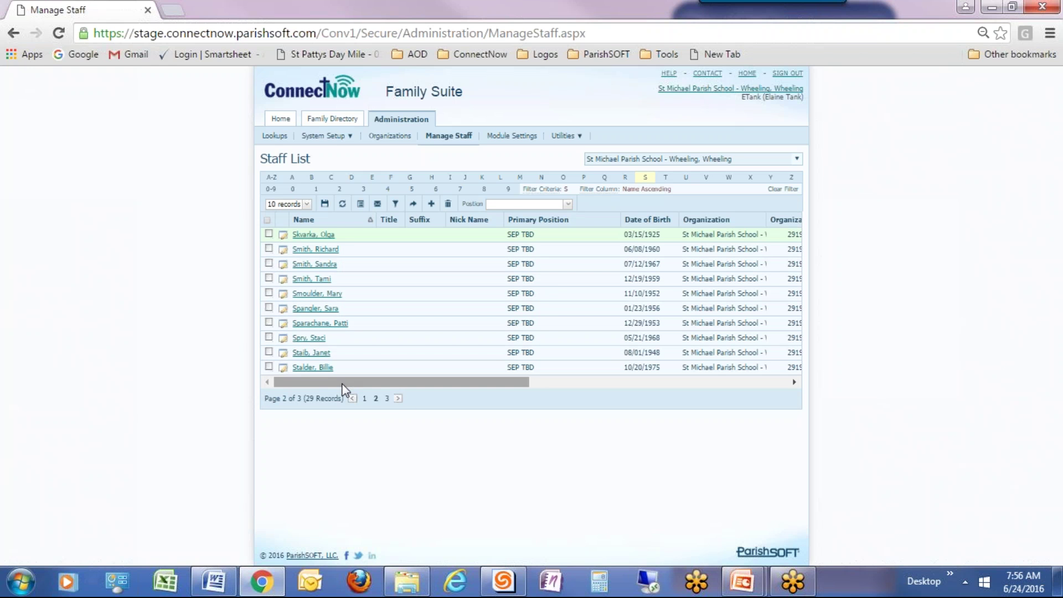
click(394, 399)
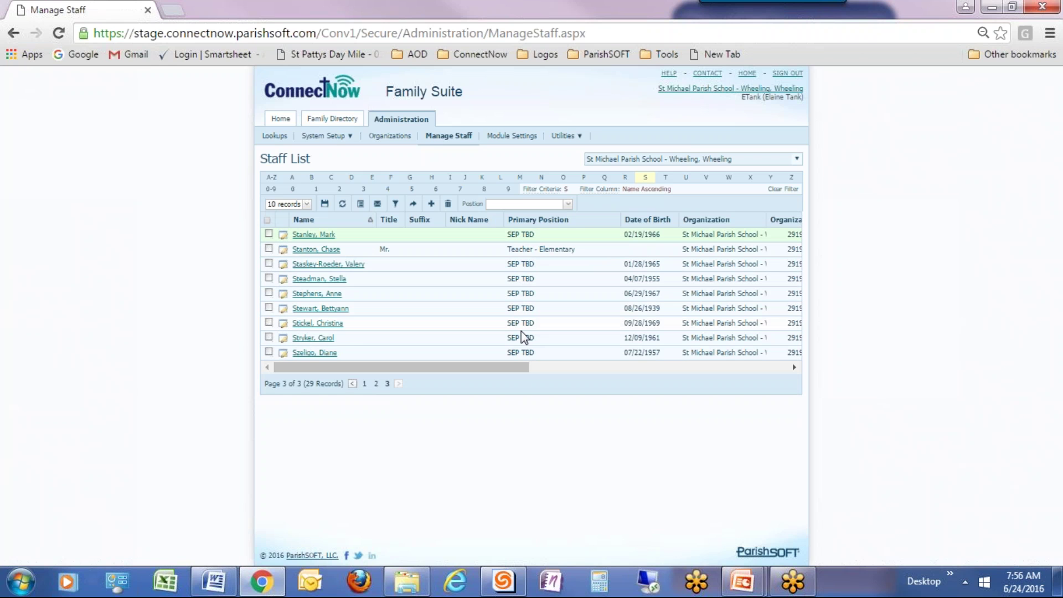
Open the first staff record on page 3, enter a username and placeholder e-mail, and save.
click(315, 237)
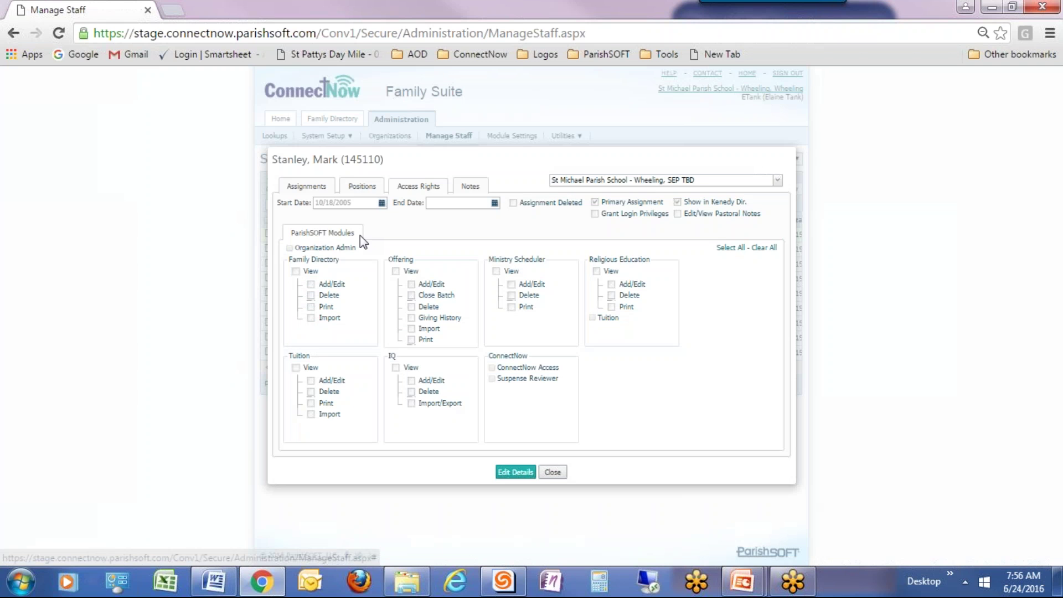
click(315, 188)
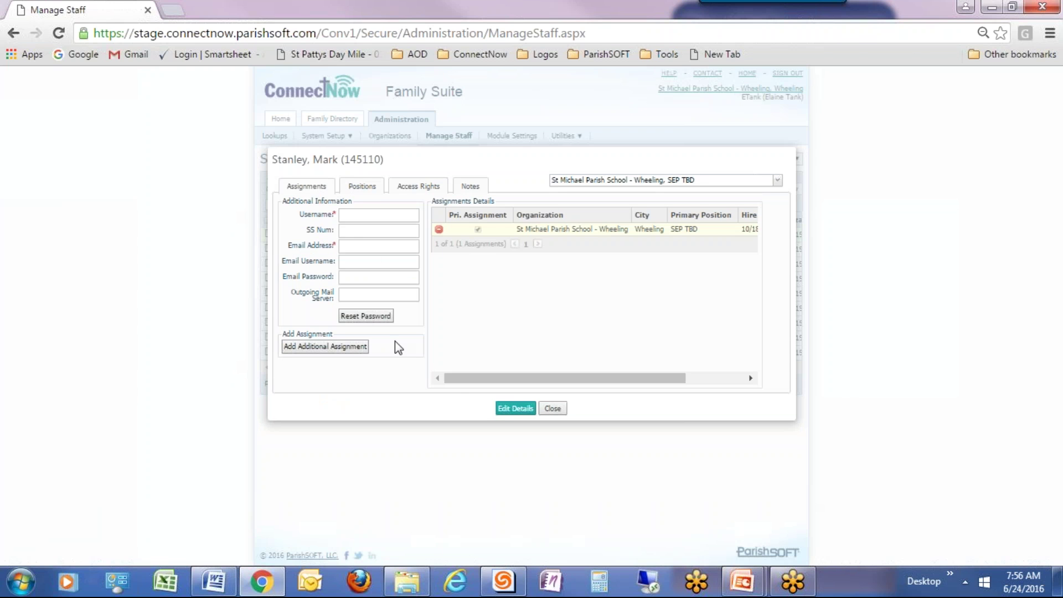
click(516, 409)
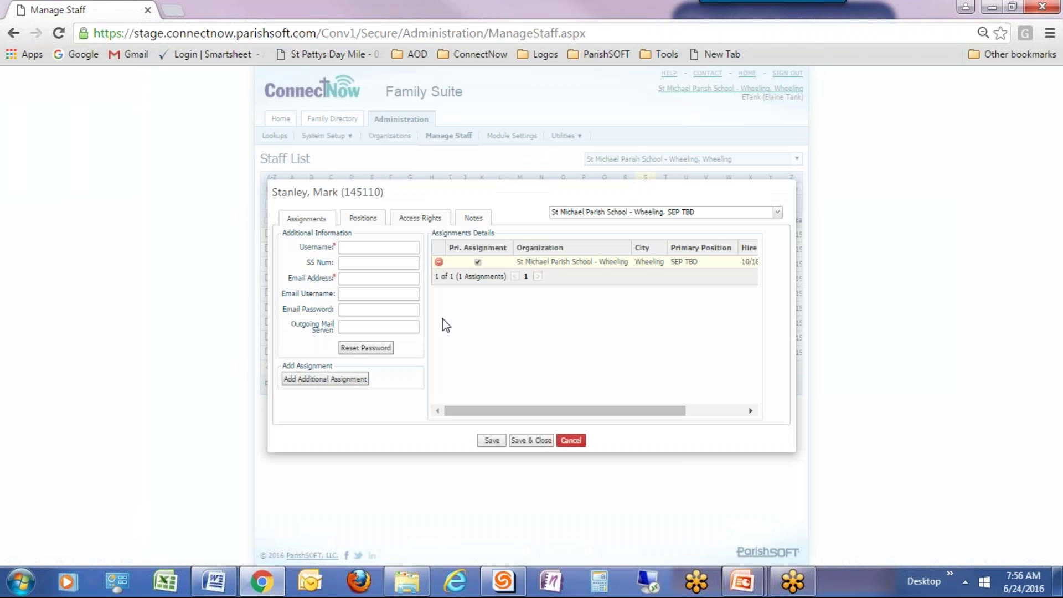
click(345, 249)
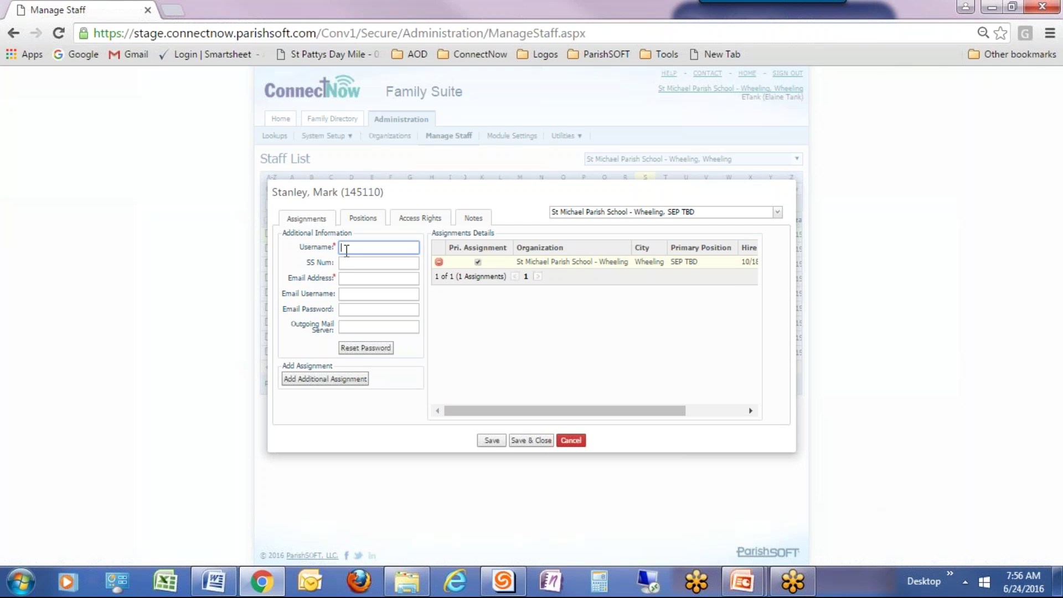
key(Tab)
key(Tab)
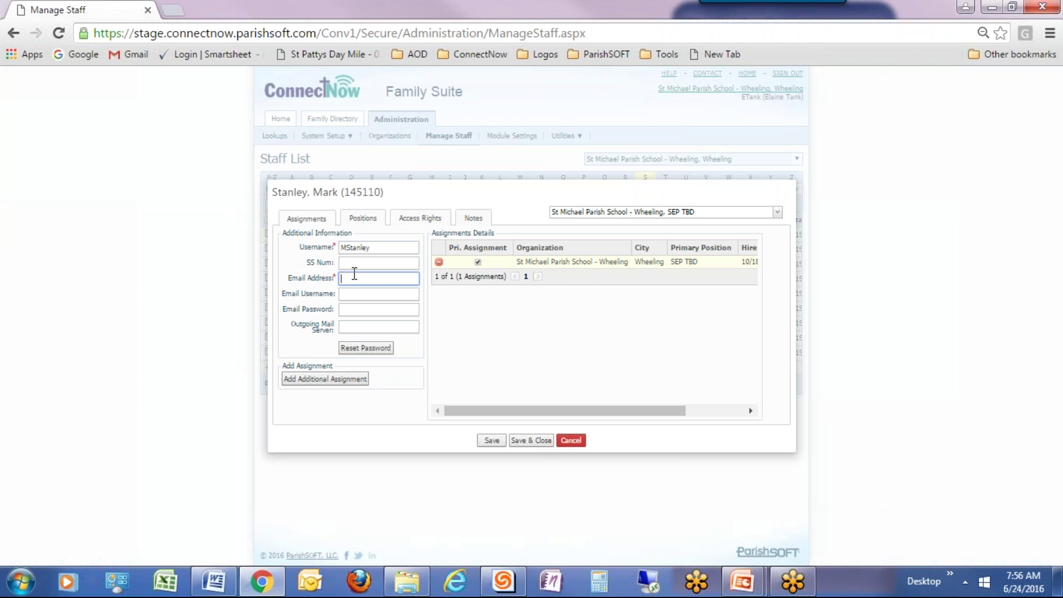
click(483, 443)
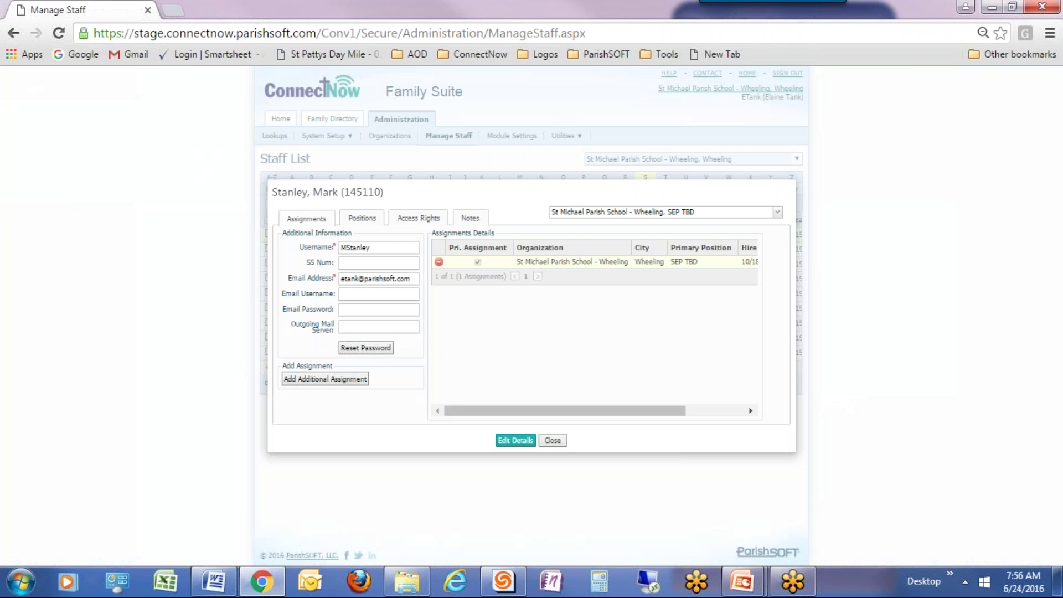
Replace that record's e-mail with the staff member's new gmail.com address.
click(526, 442)
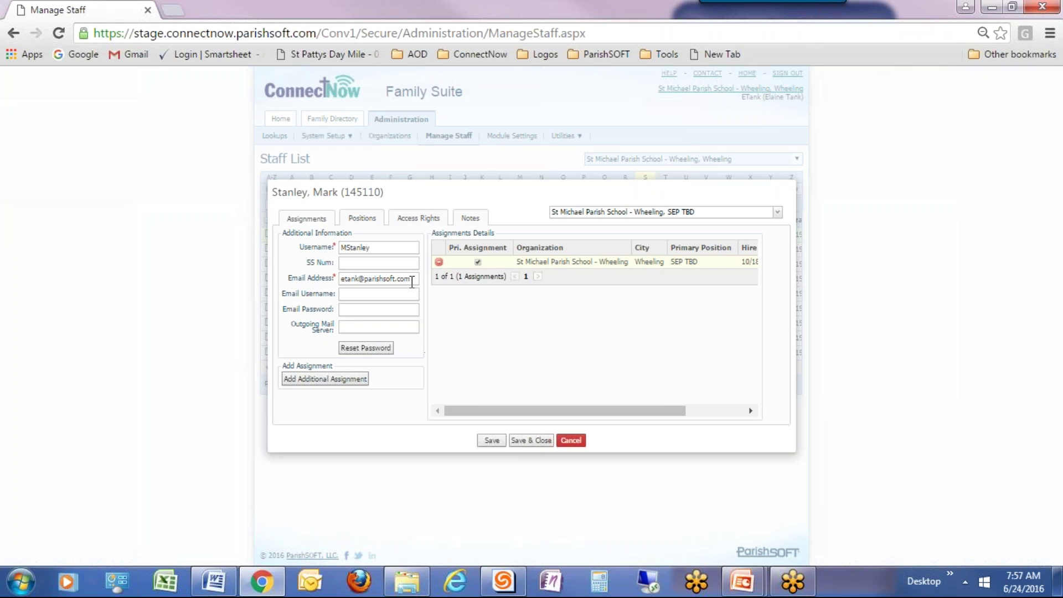
drag(413, 279, 282, 281)
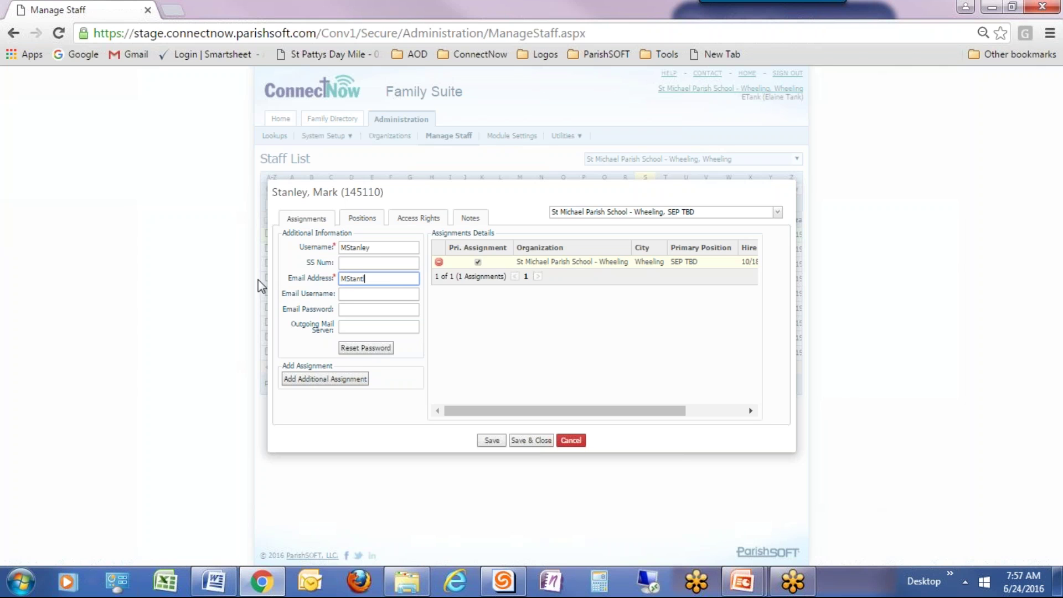
Move Teacher - High School to the top of the positions list as primary.
click(362, 222)
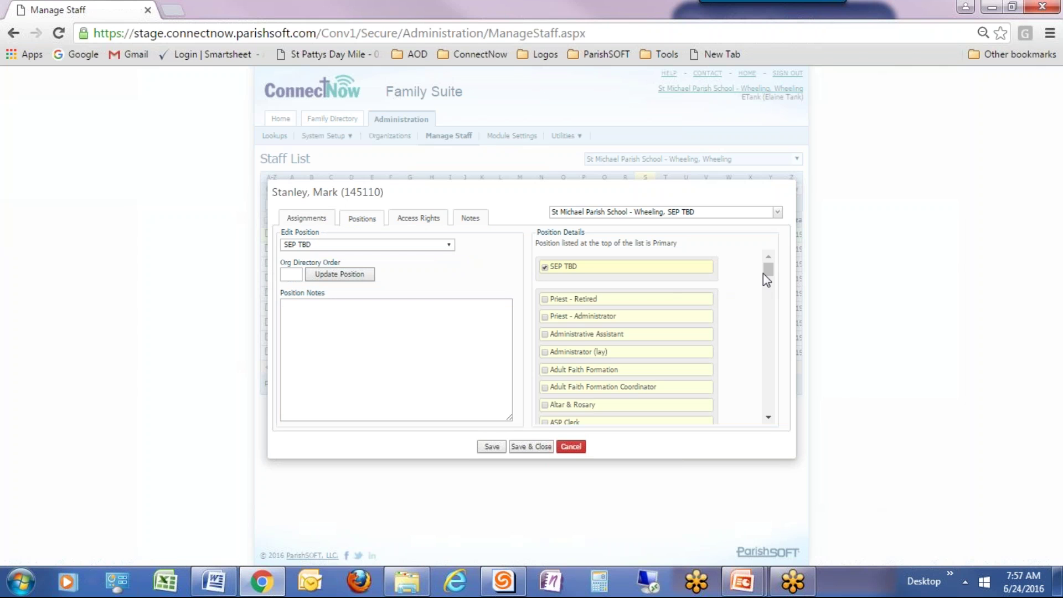
drag(769, 271, 749, 402)
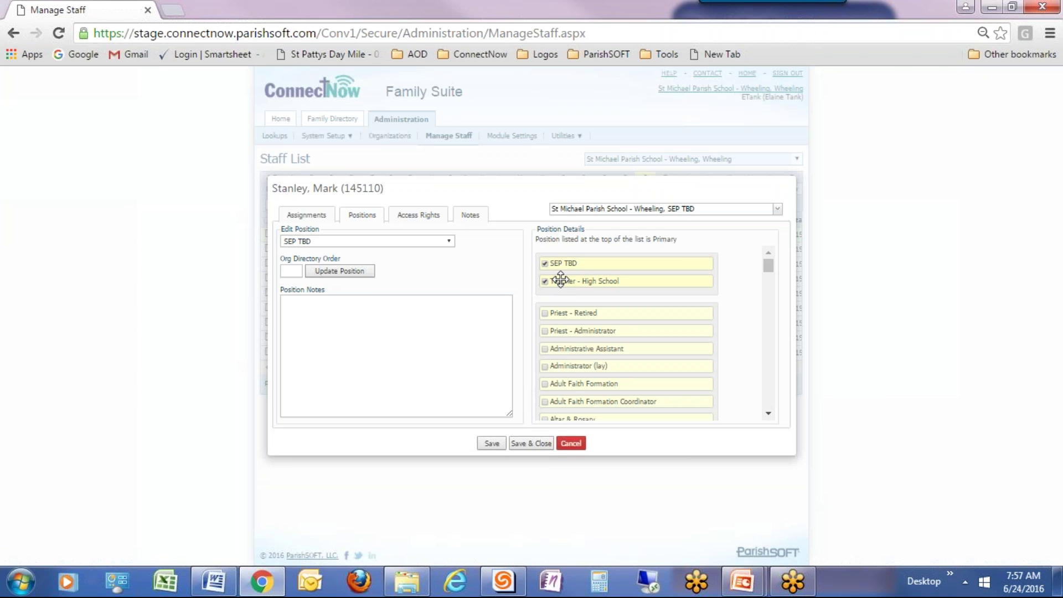
drag(561, 277, 533, 261)
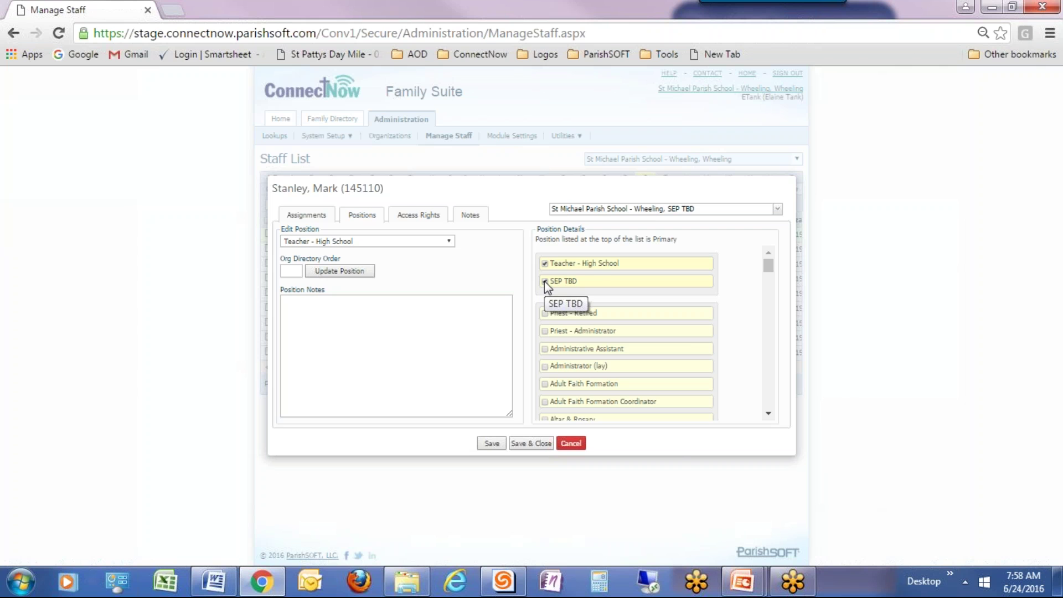
Untick SEP TBD and save and close the record back to the Staff List.
click(545, 281)
click(544, 282)
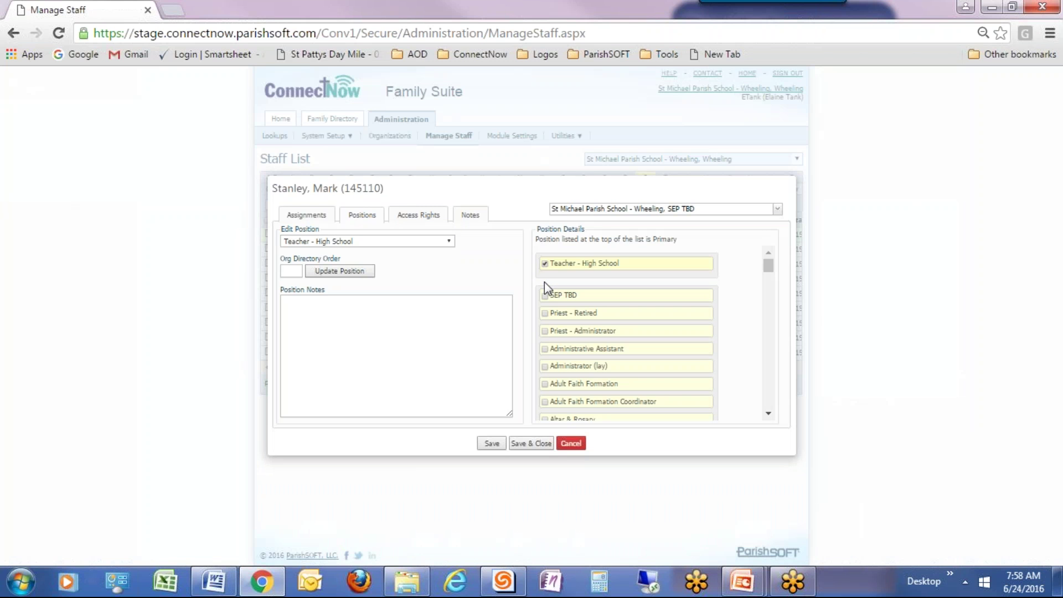
click(529, 445)
click(530, 443)
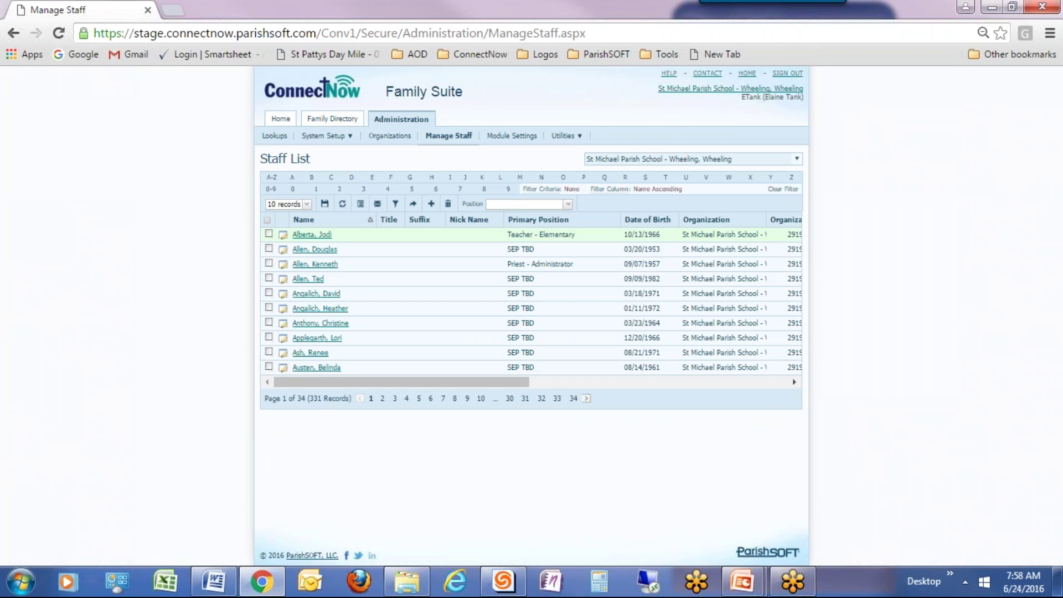
click(395, 204)
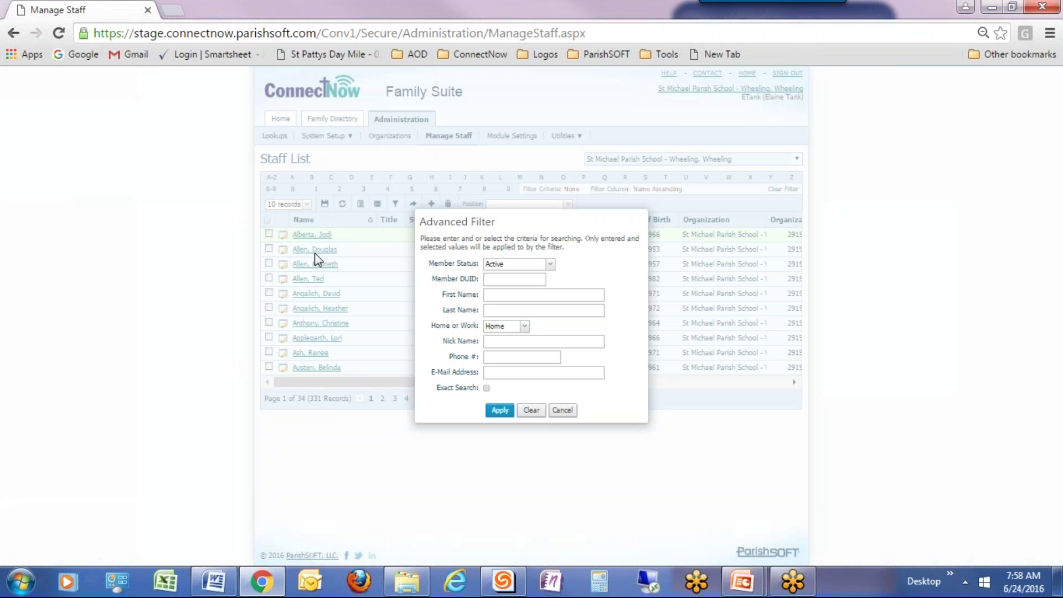
click(501, 311)
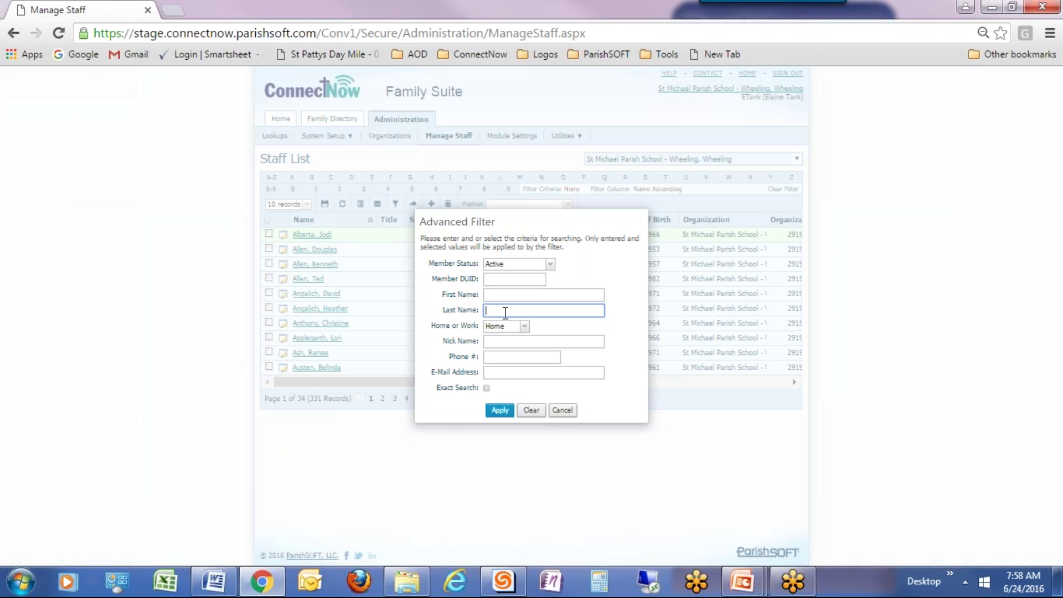
text(stanley)
click(500, 411)
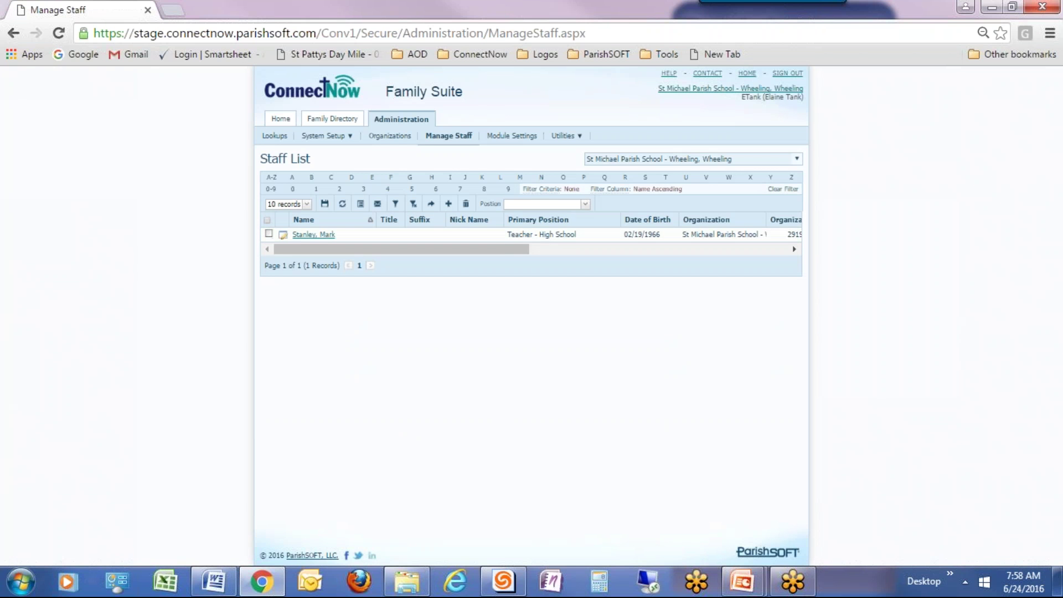
click(456, 237)
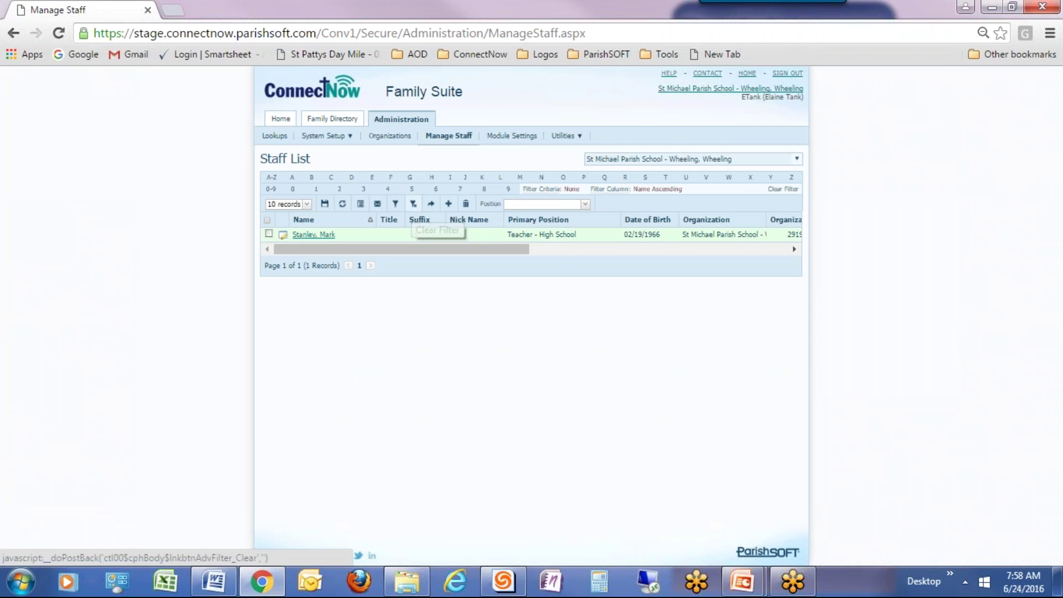
click(413, 204)
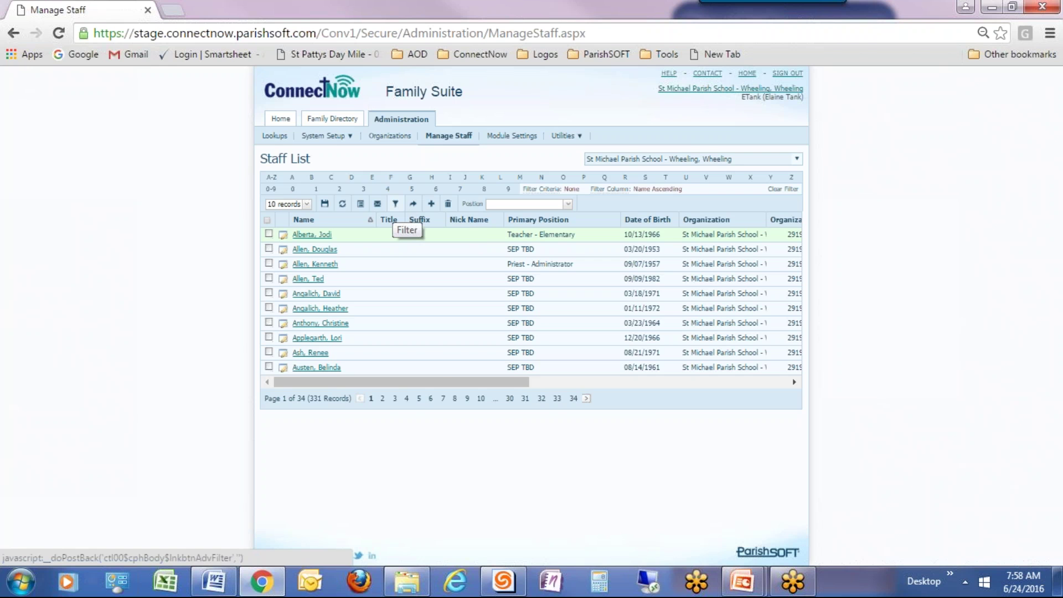
click(396, 204)
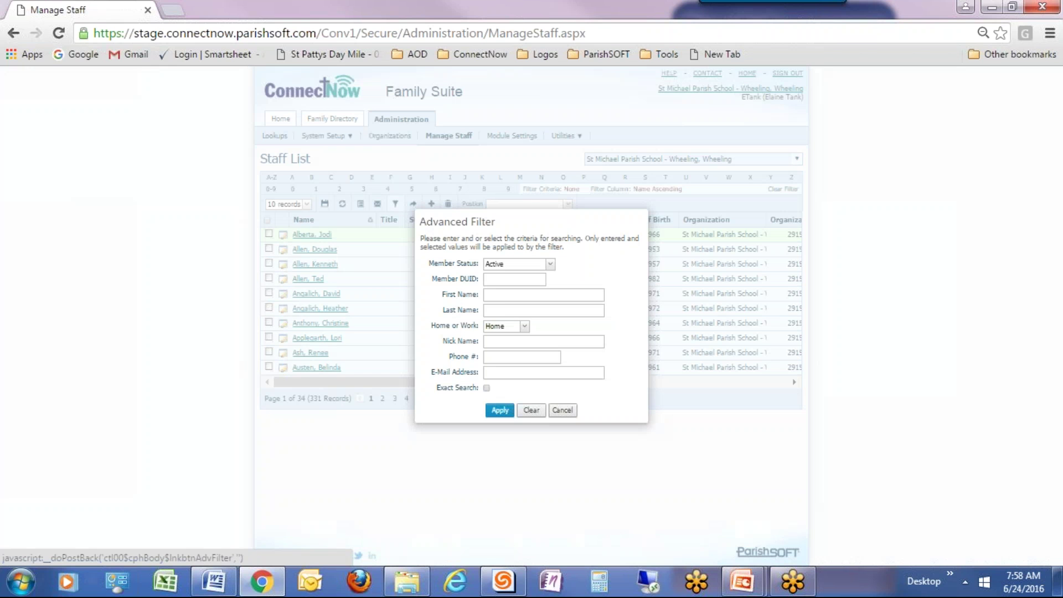
click(496, 311)
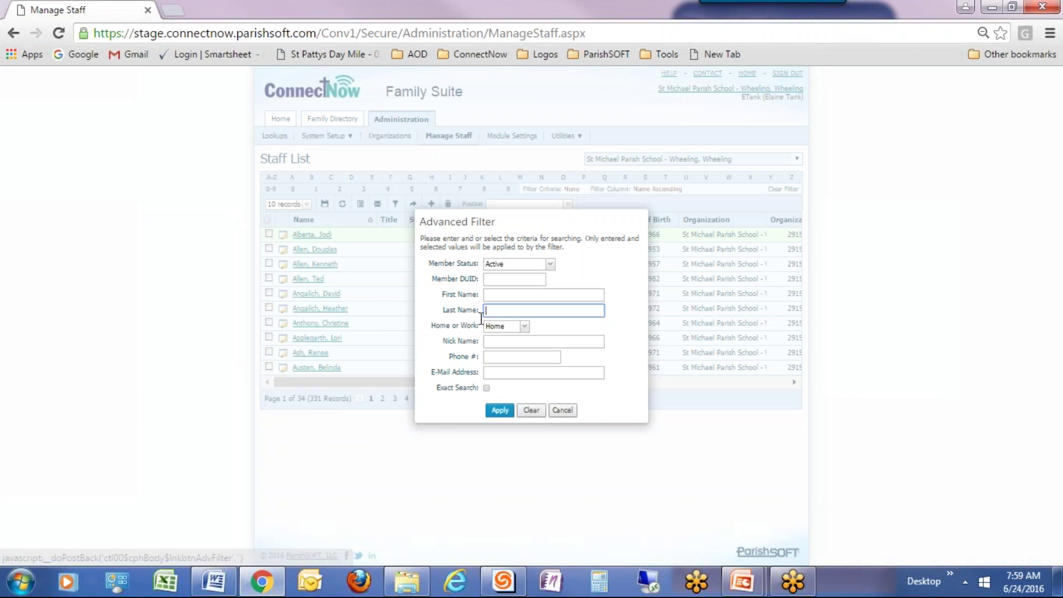
text(stanton)
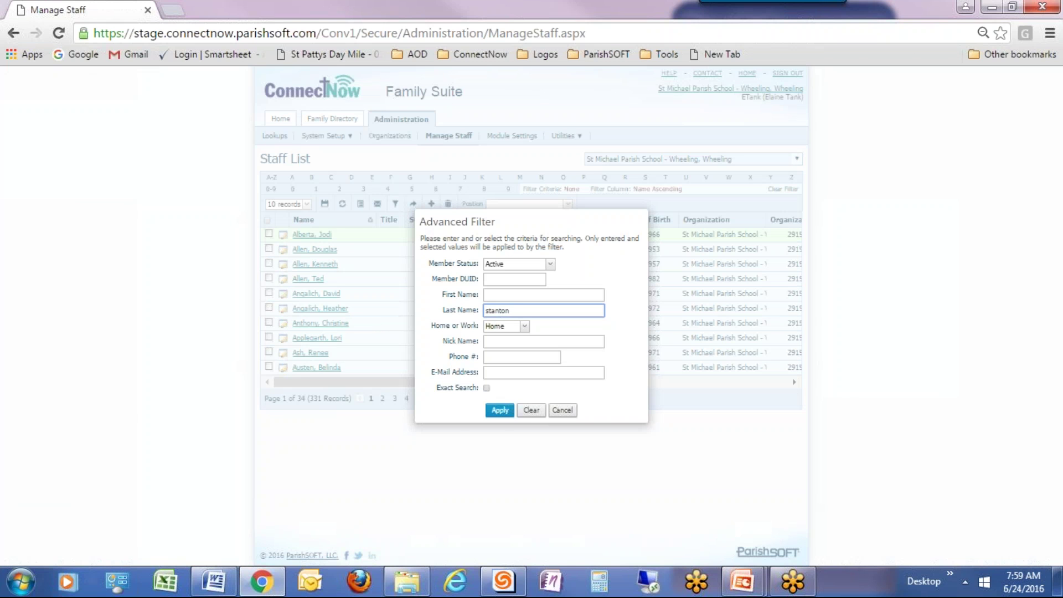
click(499, 411)
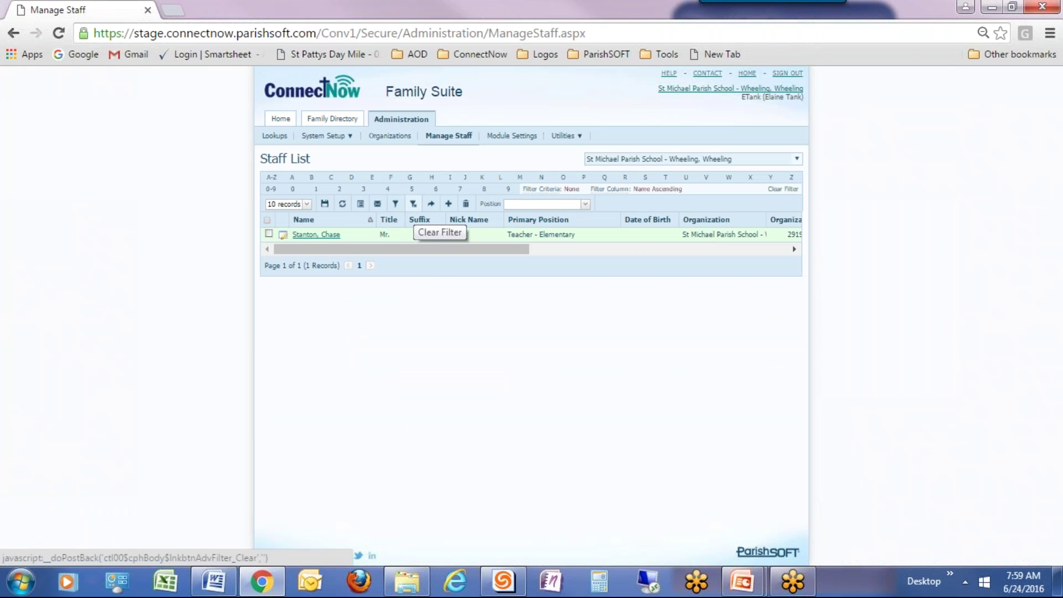
click(413, 205)
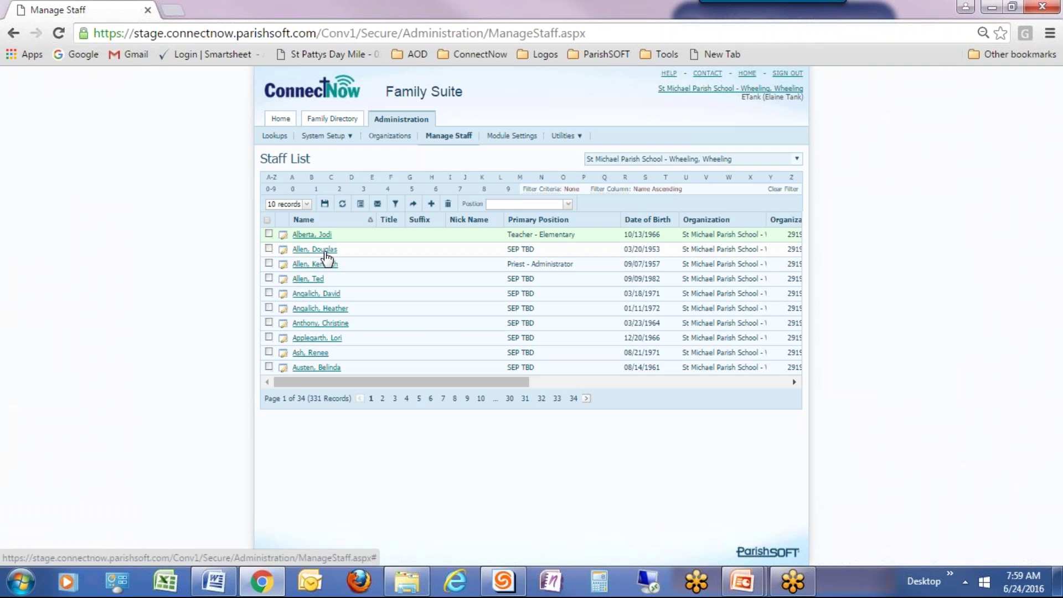
Open the second staff record and set its end date to 6/3/2013.
click(326, 249)
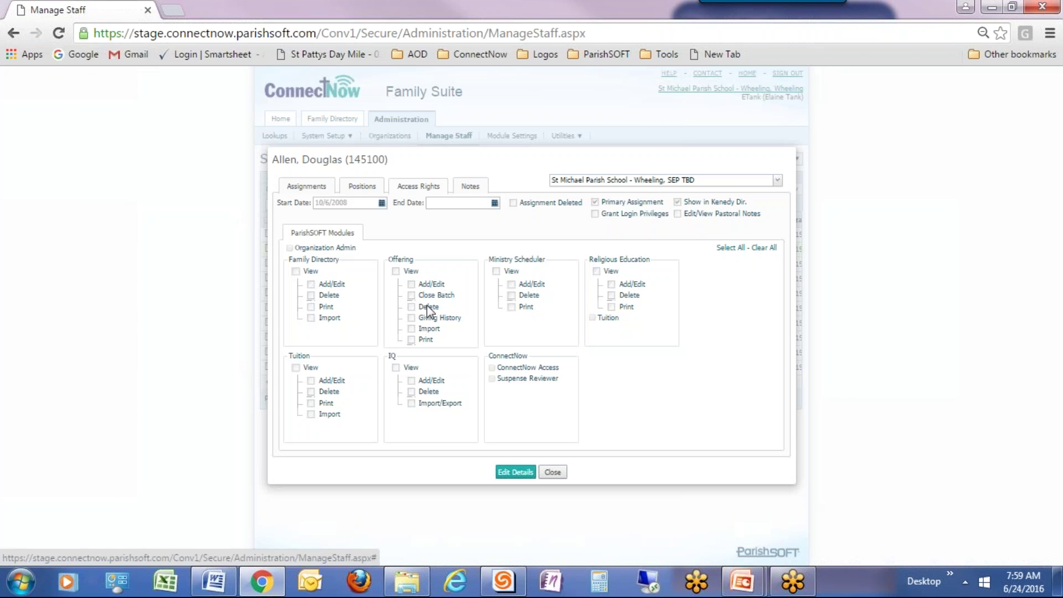
click(512, 474)
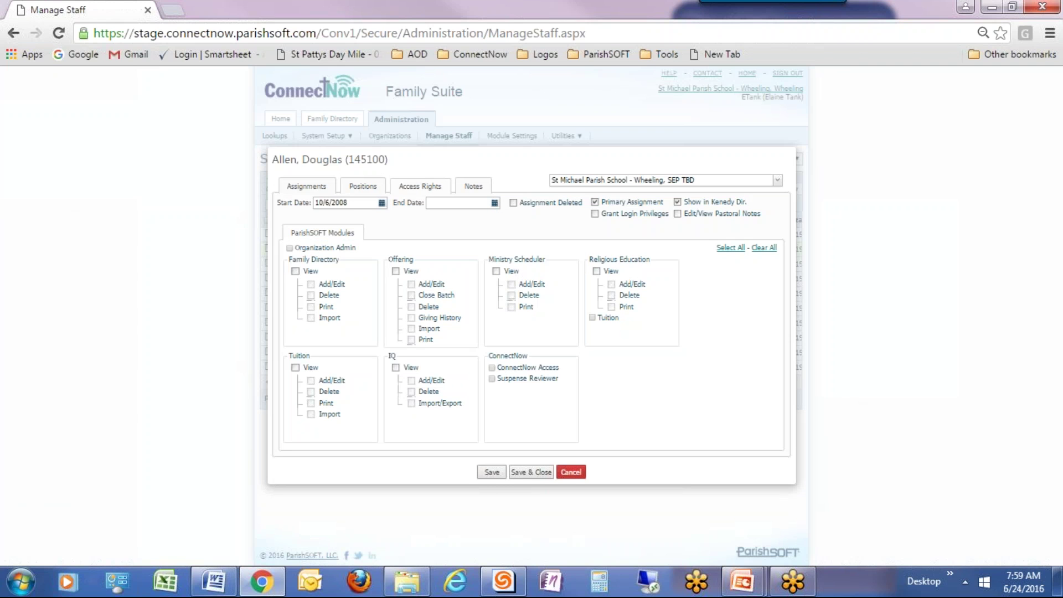
click(494, 203)
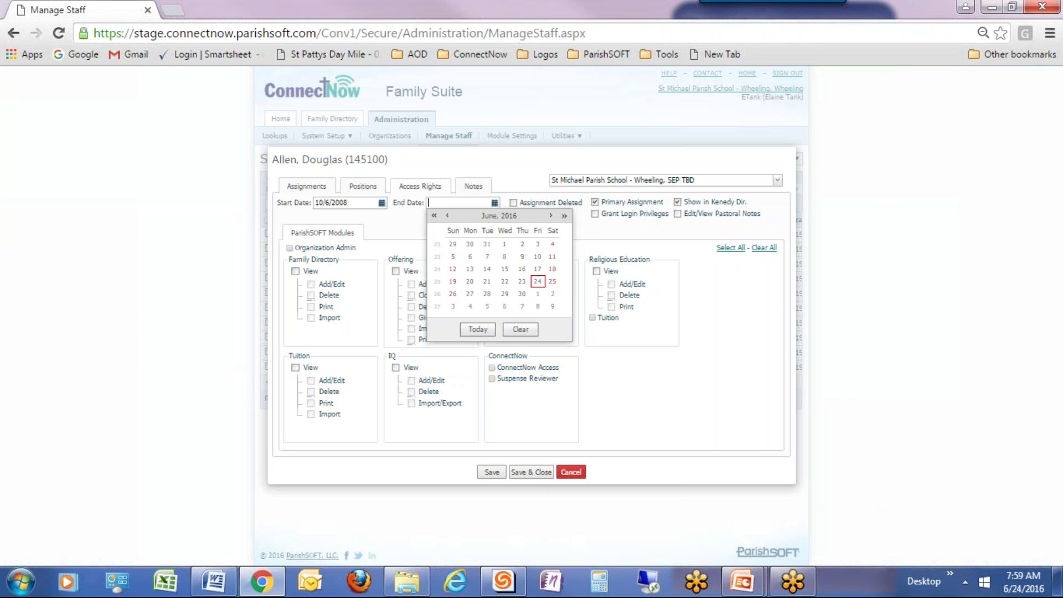
click(434, 216)
click(435, 215)
click(435, 215)
click(471, 258)
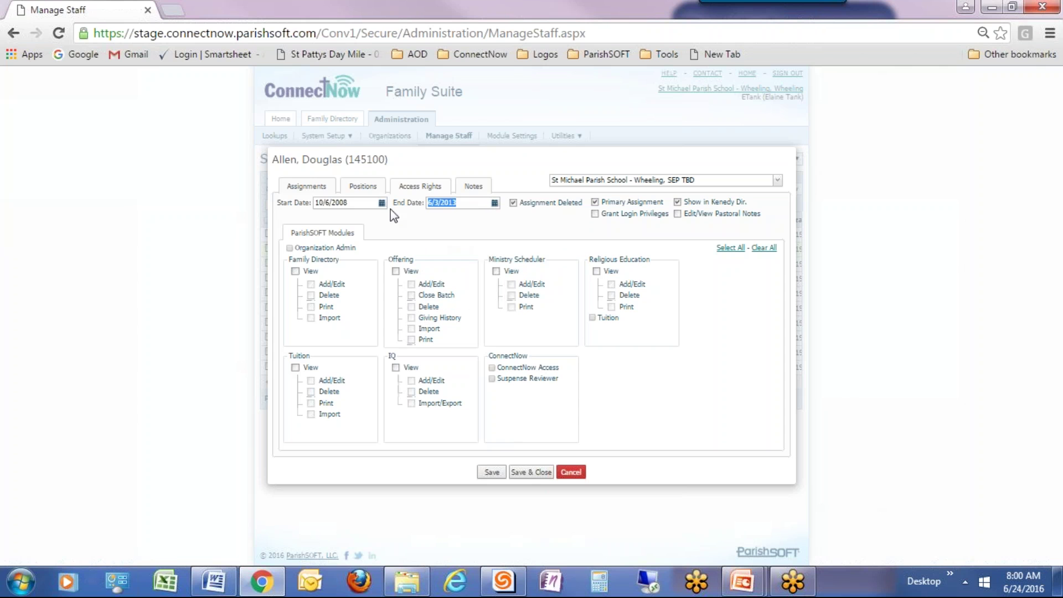
click(308, 189)
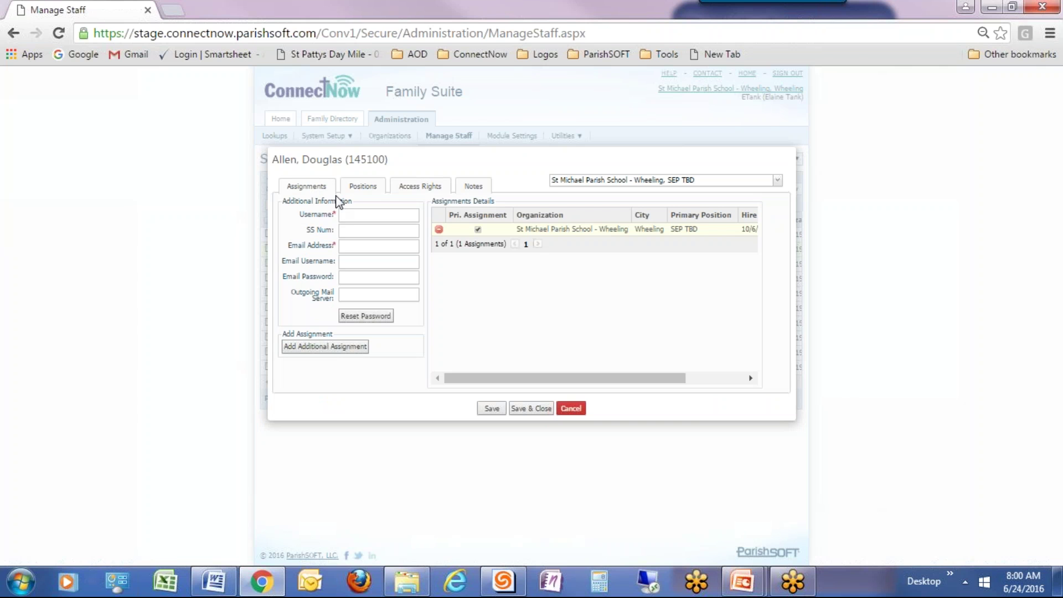
Enter a username and the placeholder parishsoft.com e-mail, then save the record.
click(363, 216)
key(Tab)
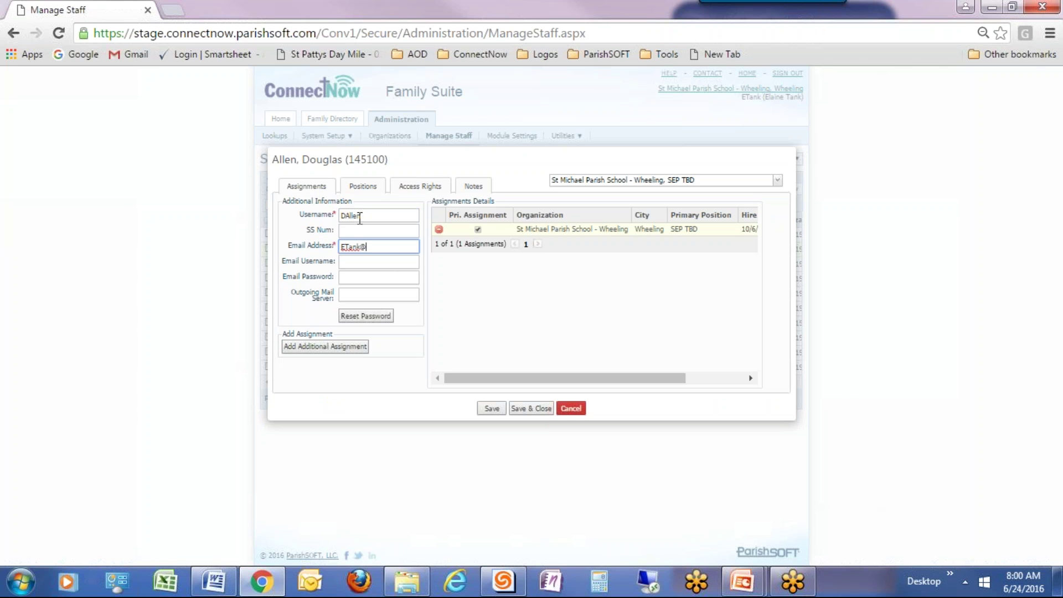
click(489, 409)
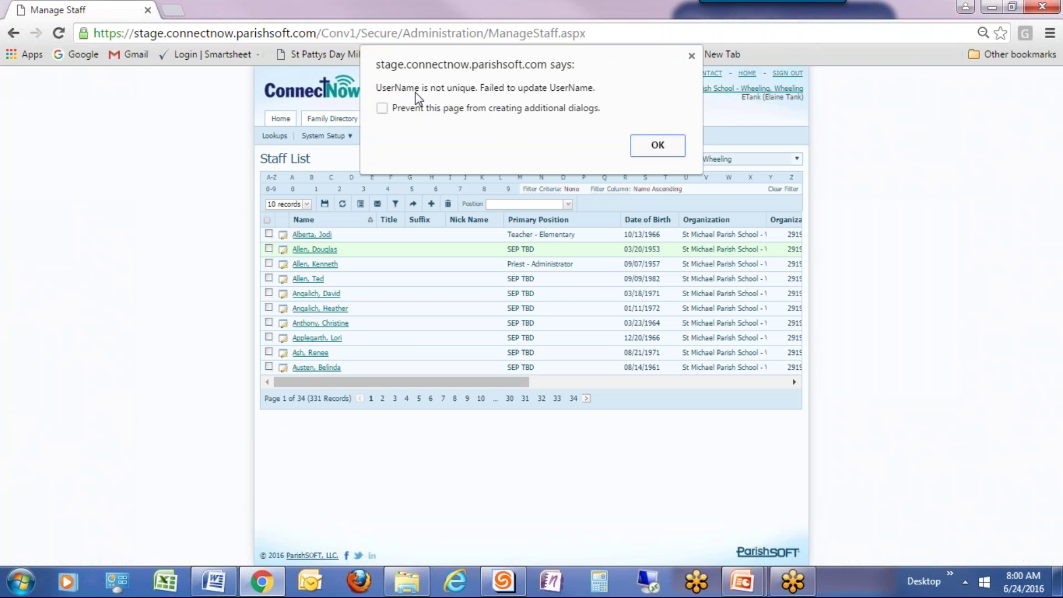
Dismiss the not-unique warning, append 1 to the username, and Save & Close.
click(670, 147)
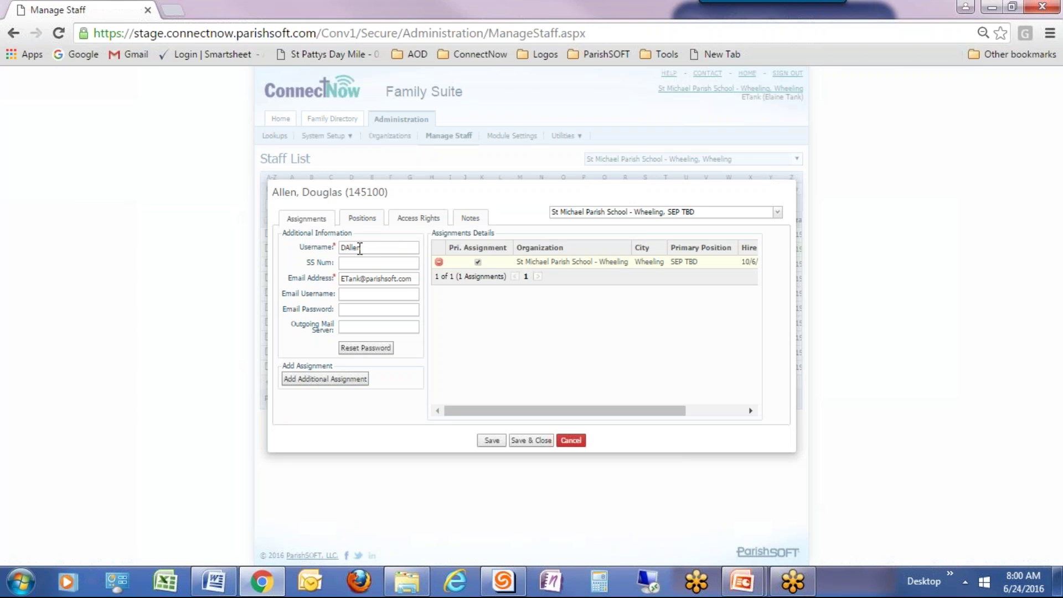
click(360, 248)
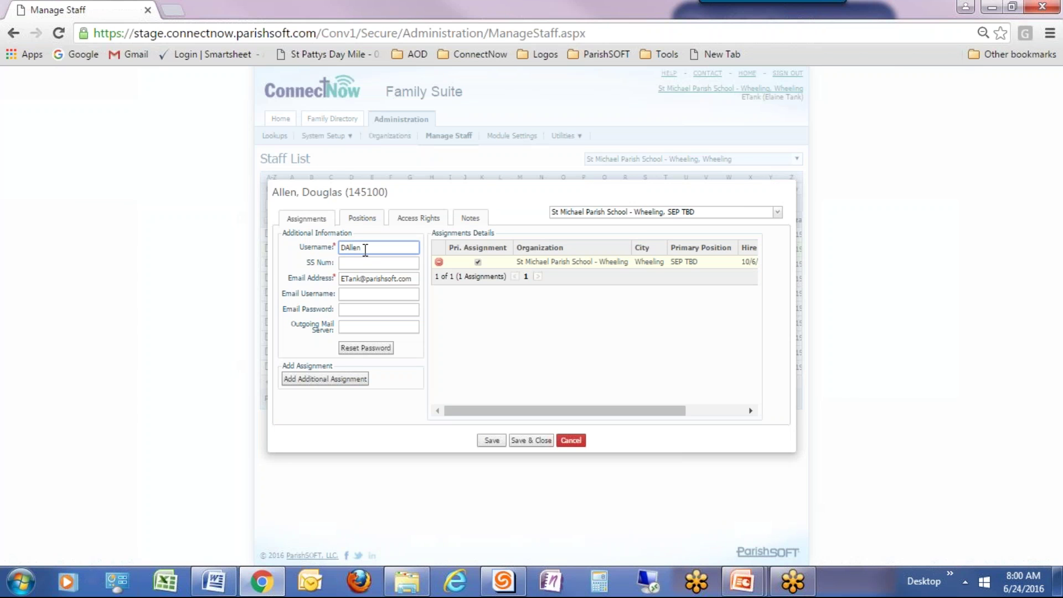
text(1)
click(540, 441)
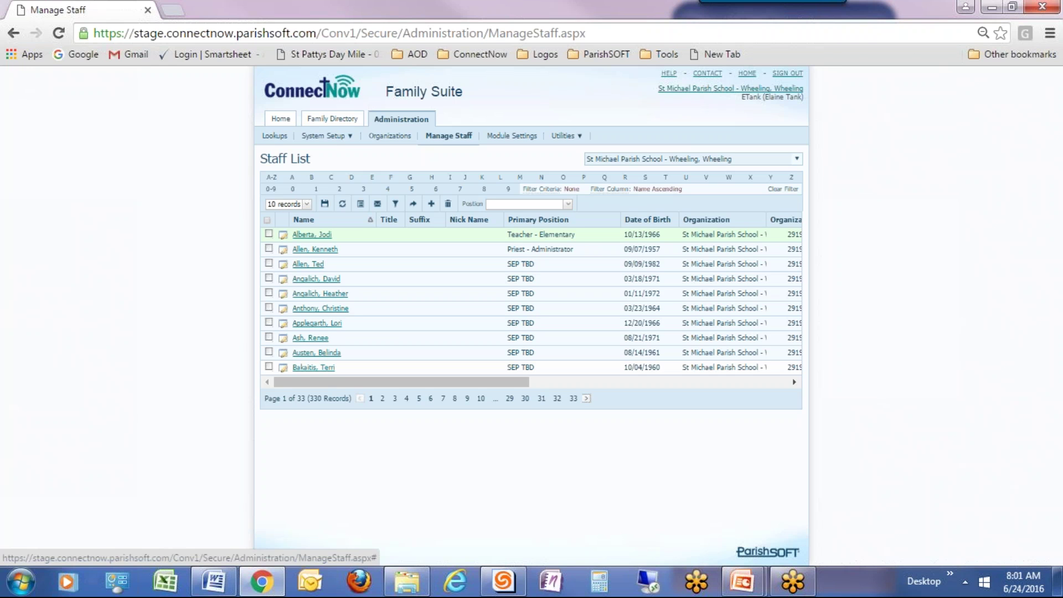
Open the Family Directory's Family List, showing 333 family records.
click(329, 121)
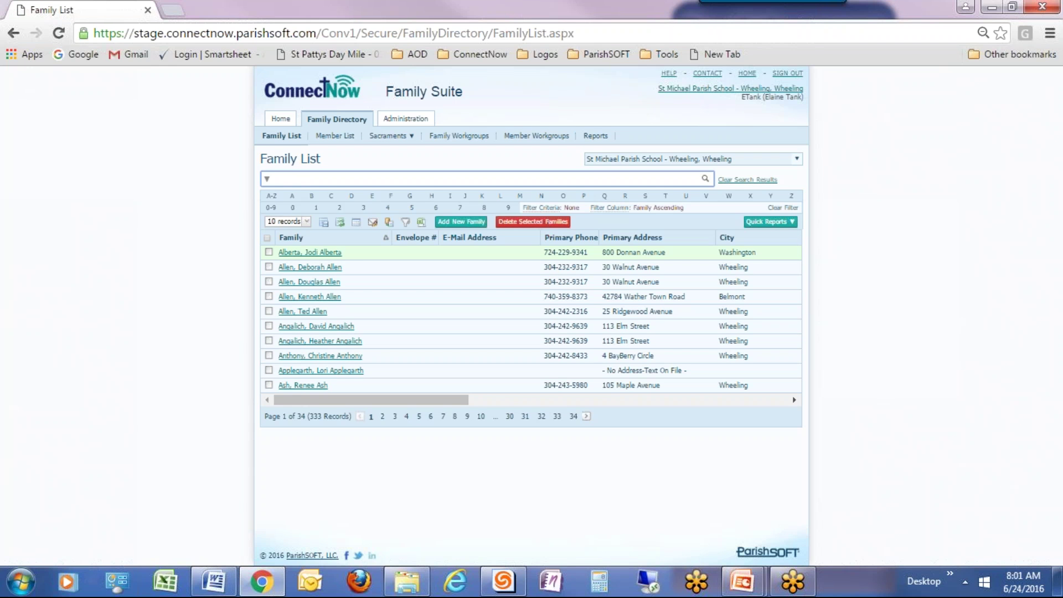
Search the Family List by one surname, then another, and start adding a new family.
text(gola)
key(Return)
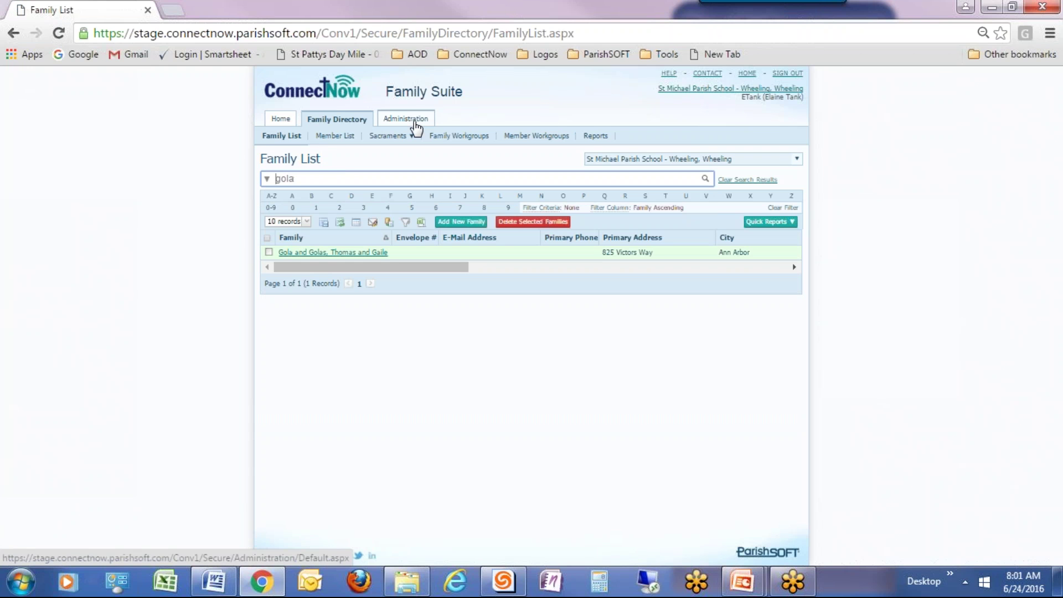
drag(327, 178, 263, 178)
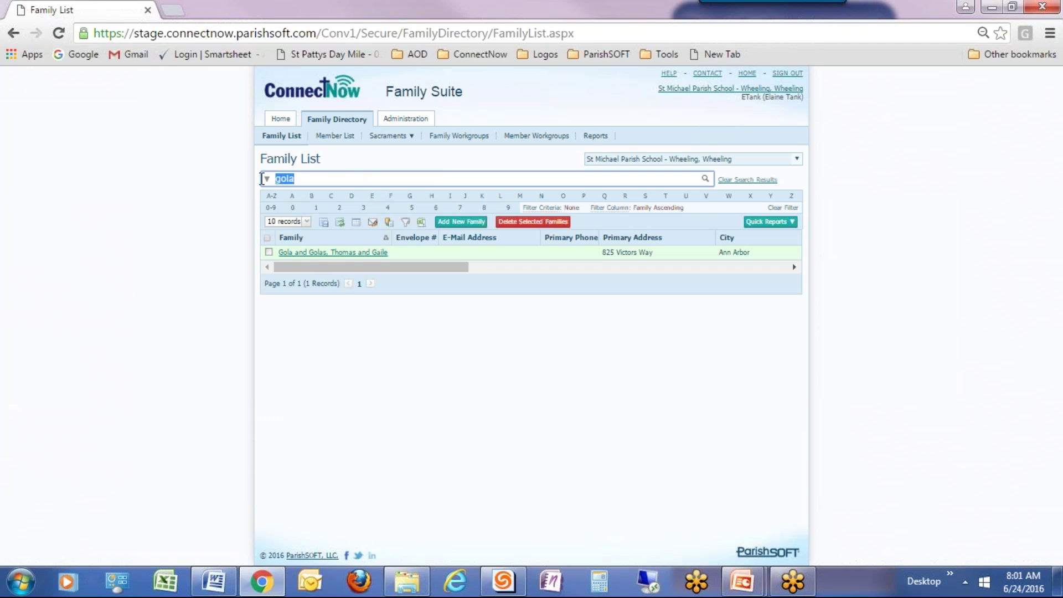
text(tank)
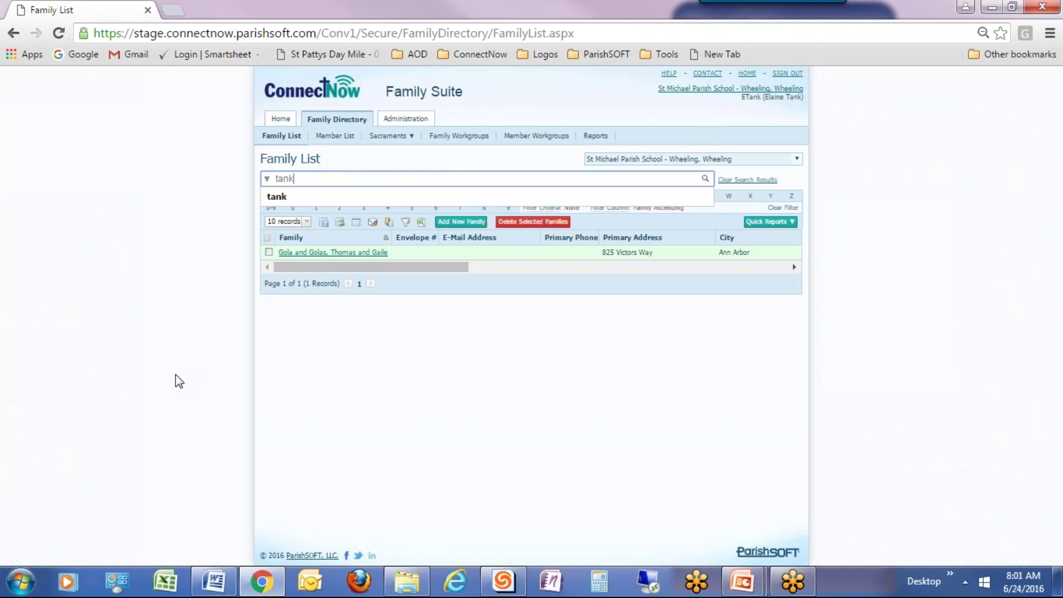
key(Return)
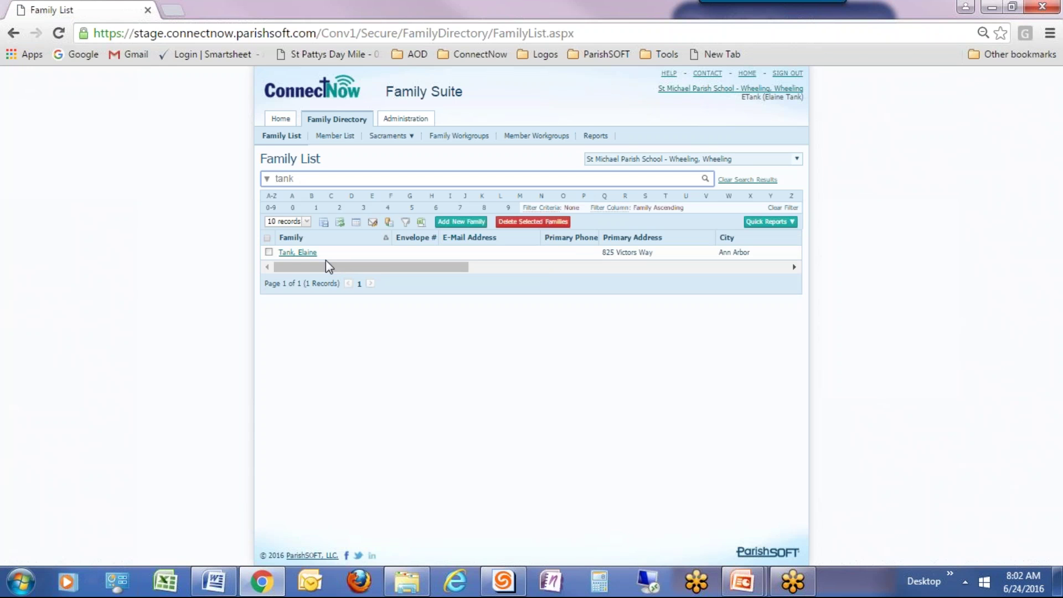
click(459, 223)
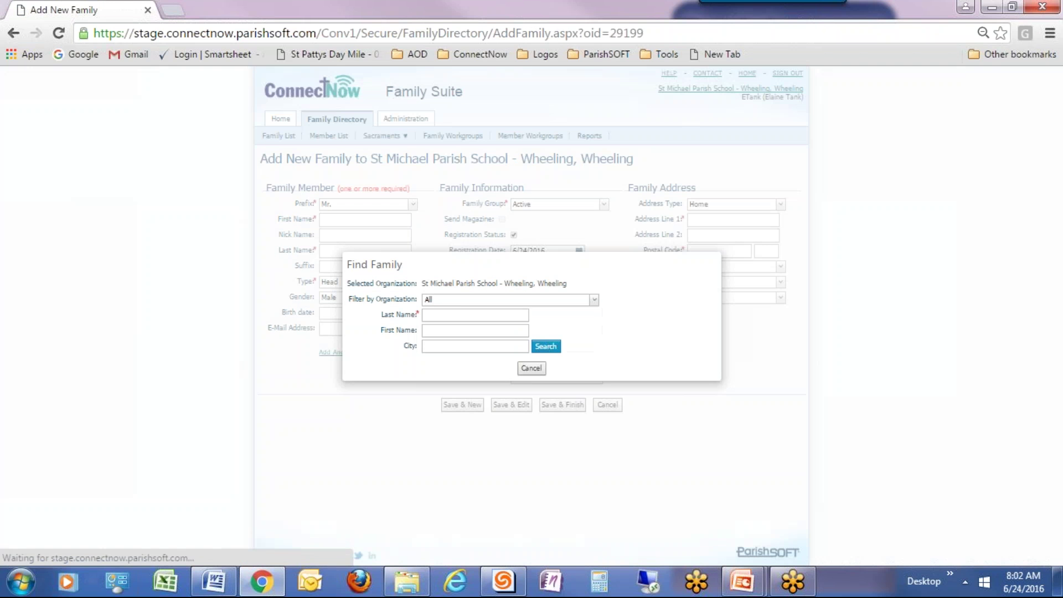
Look up families by the new person's last name and first initial, then cancel.
click(457, 314)
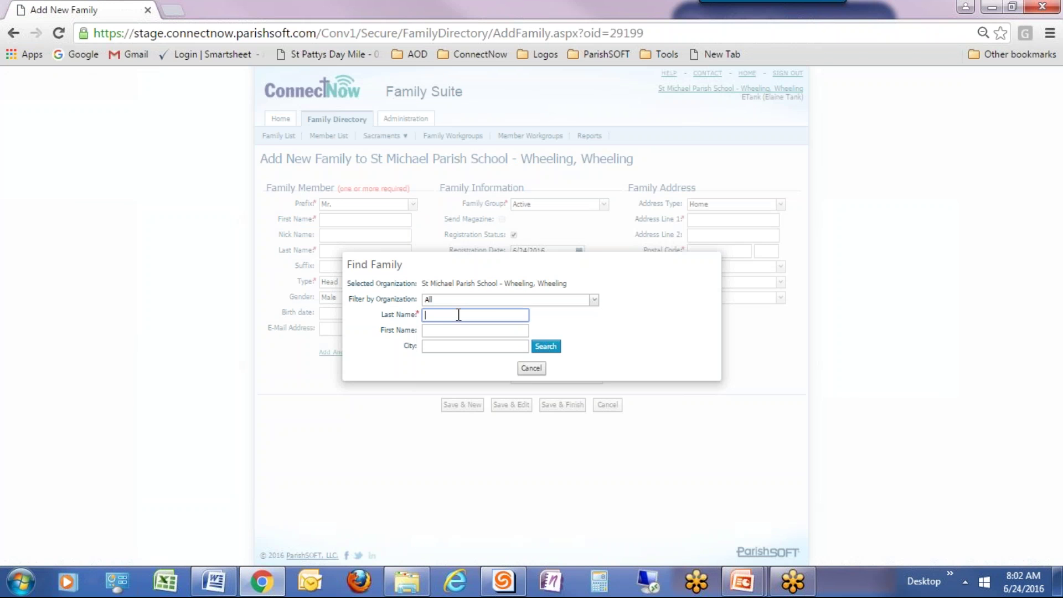
text(Tank)
key(Tab)
text(C)
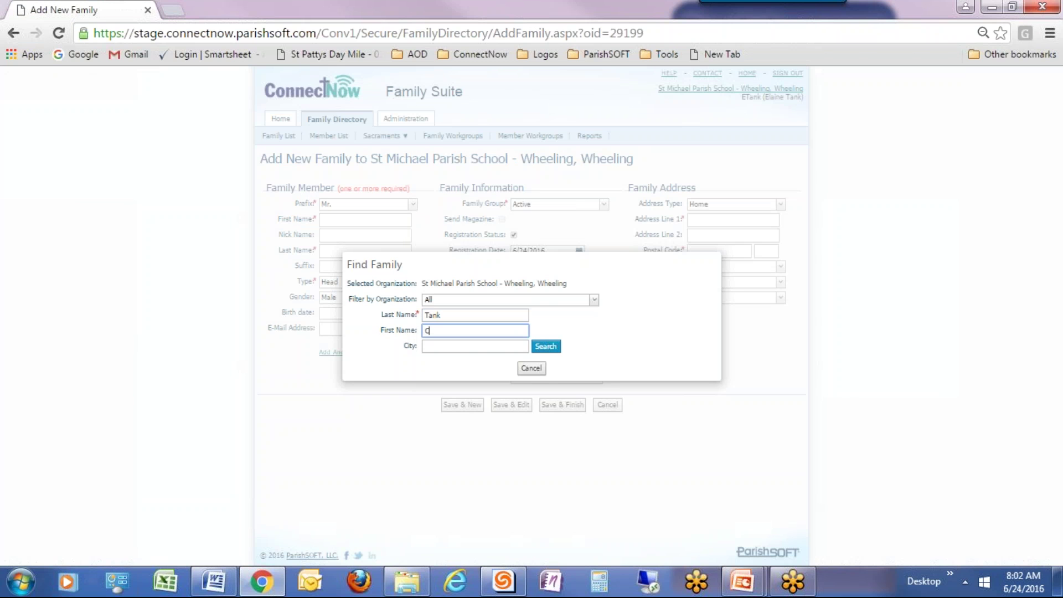
click(546, 348)
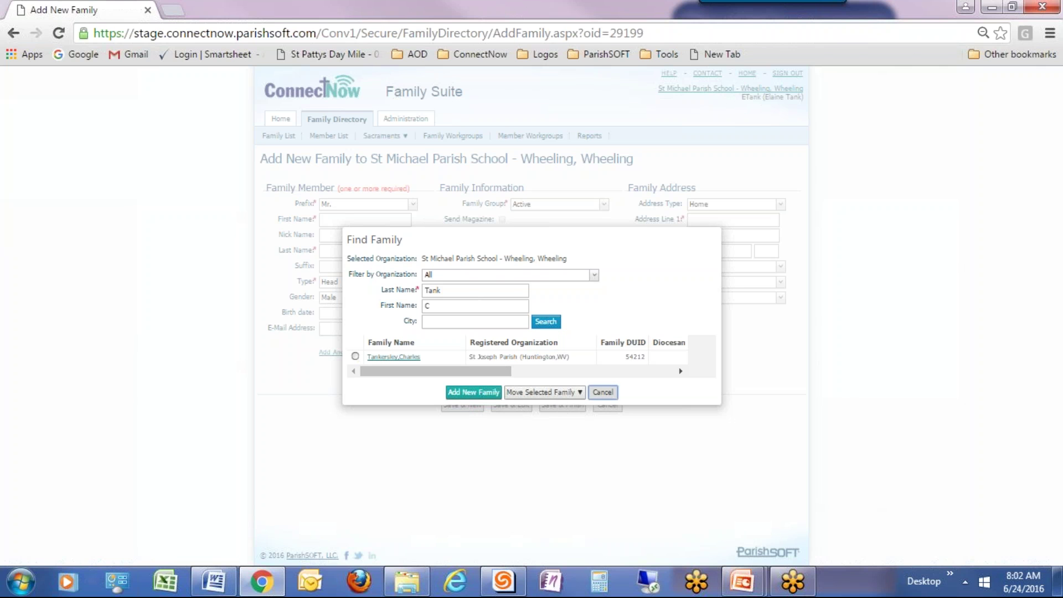
click(603, 392)
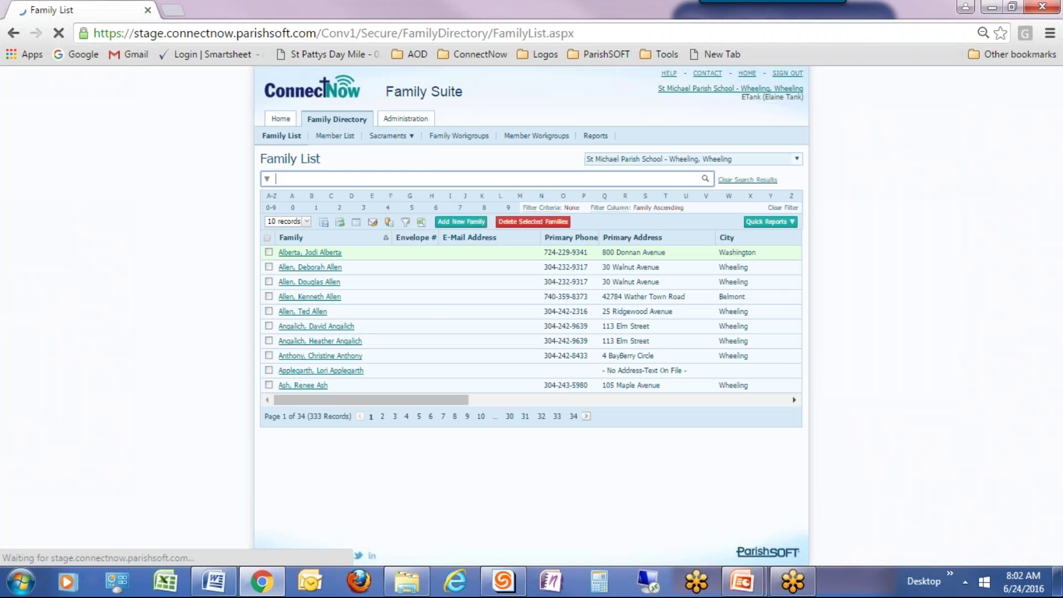
Go to Administration > Manage Staff to show the 330-record Staff List.
click(416, 120)
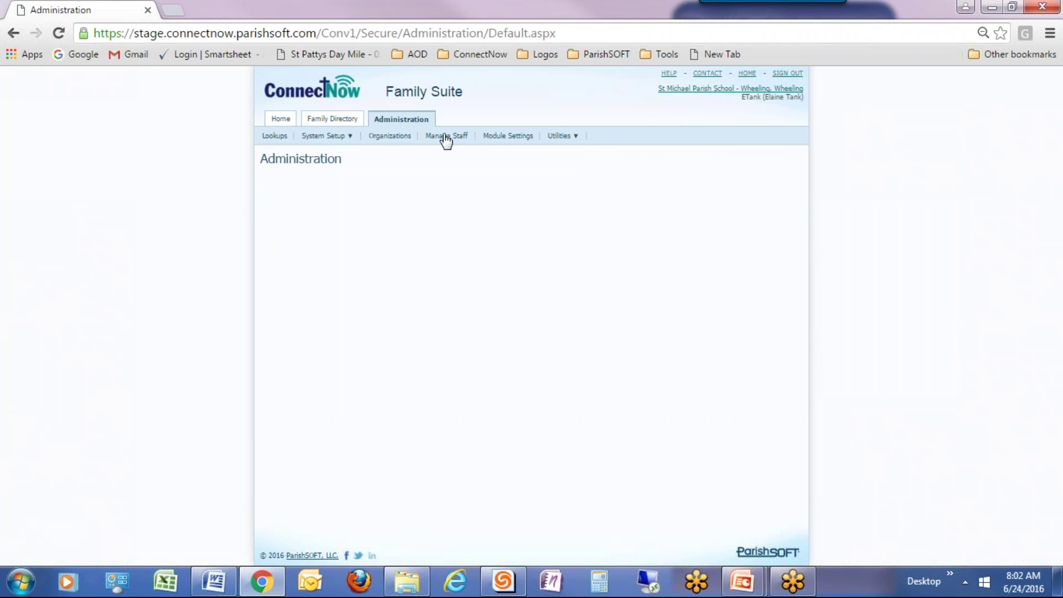
click(447, 139)
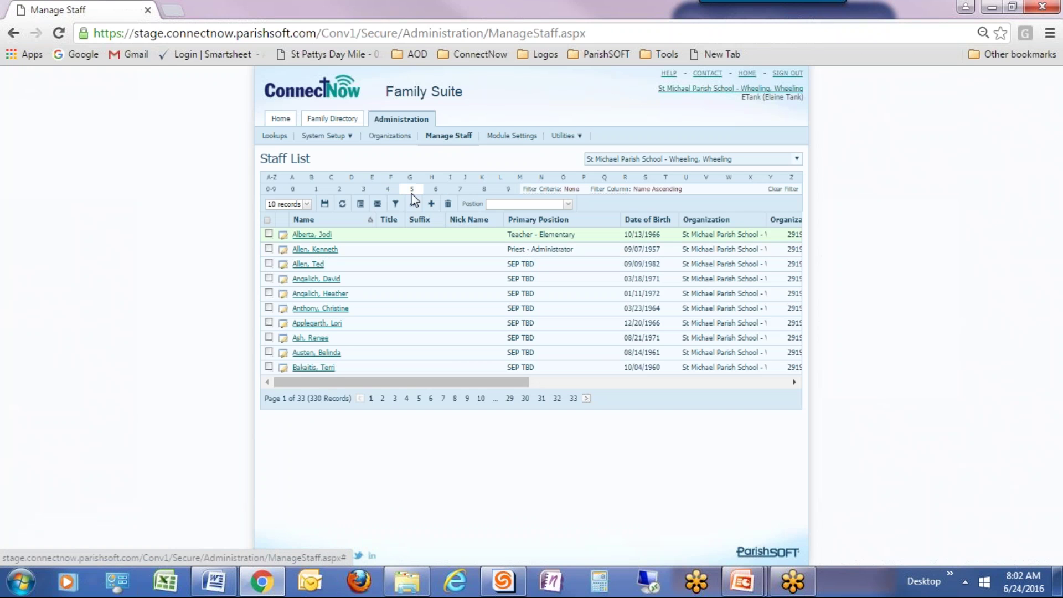
Filter staff by the new member's last name, then view and close his record.
click(396, 204)
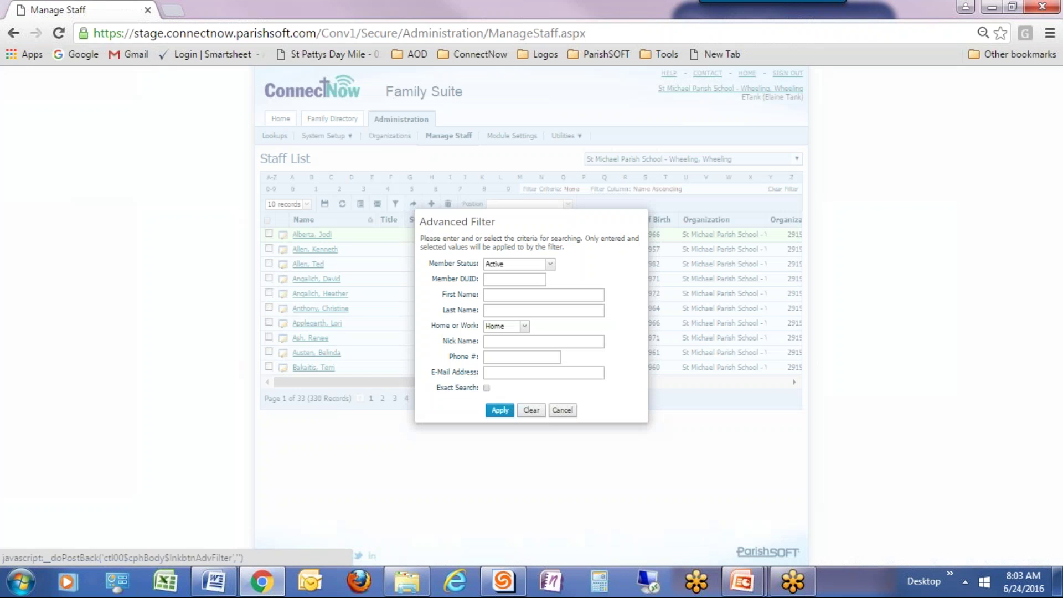
click(507, 311)
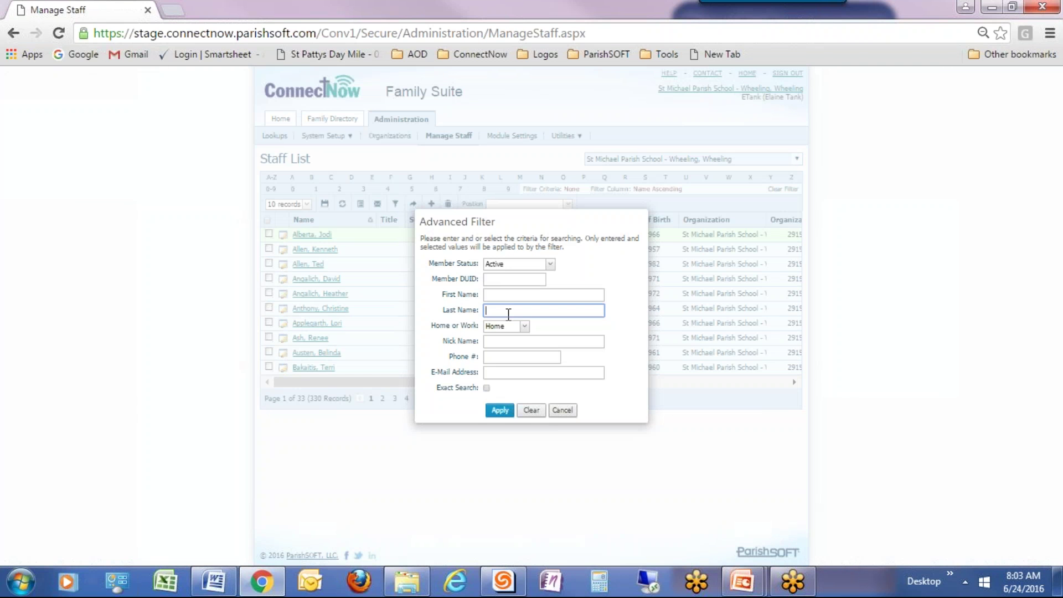
text(stanton)
click(503, 412)
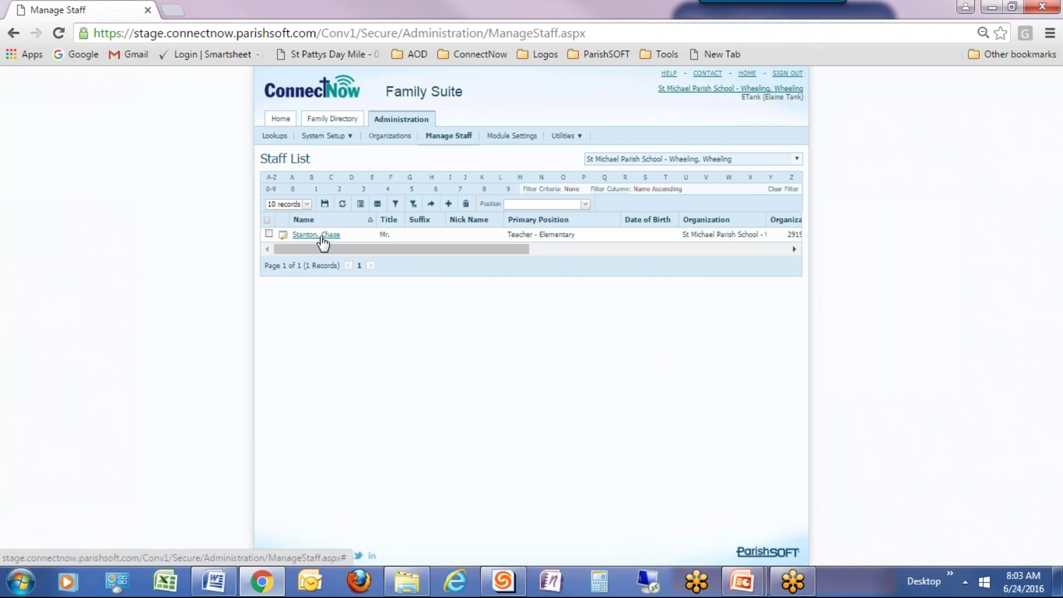
click(323, 235)
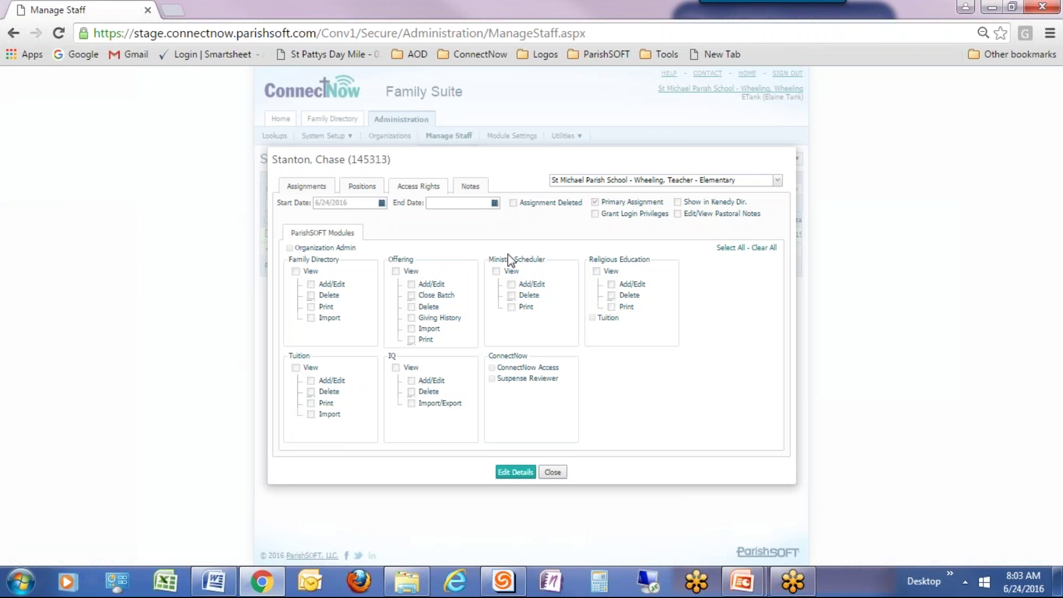
click(552, 472)
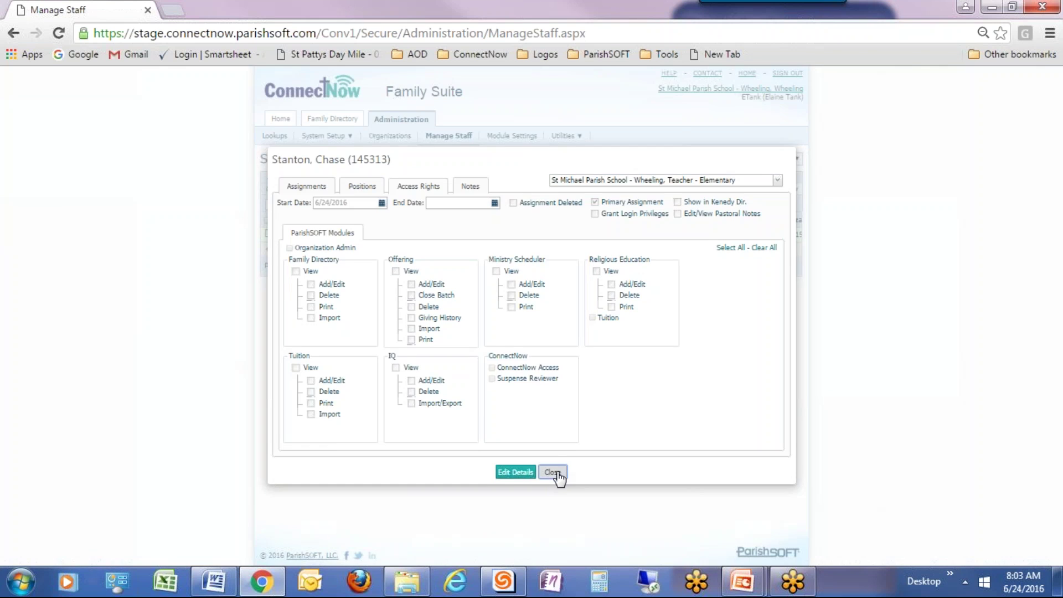